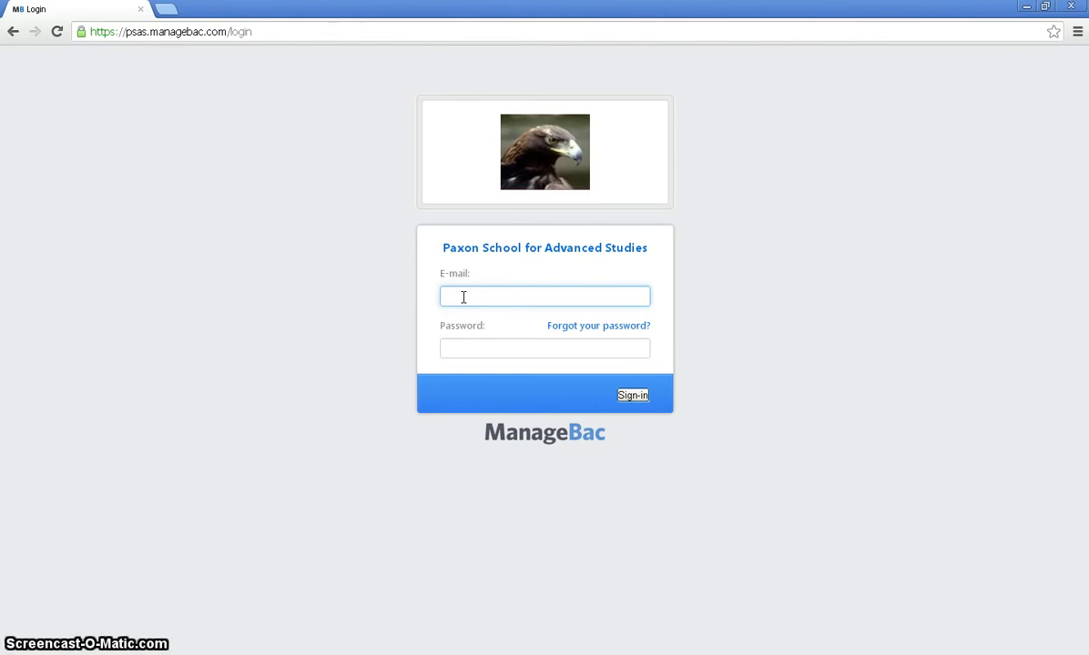
# Step: Sign in to ManageBac with the student's school e-mail address and password
pyautogui.click(463, 297)
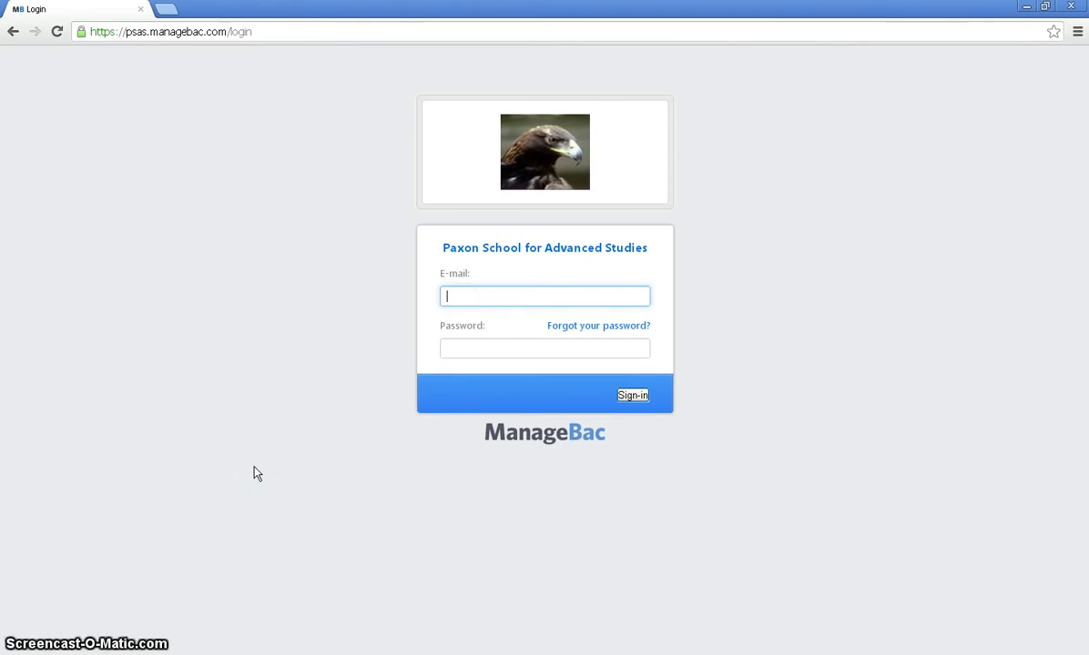
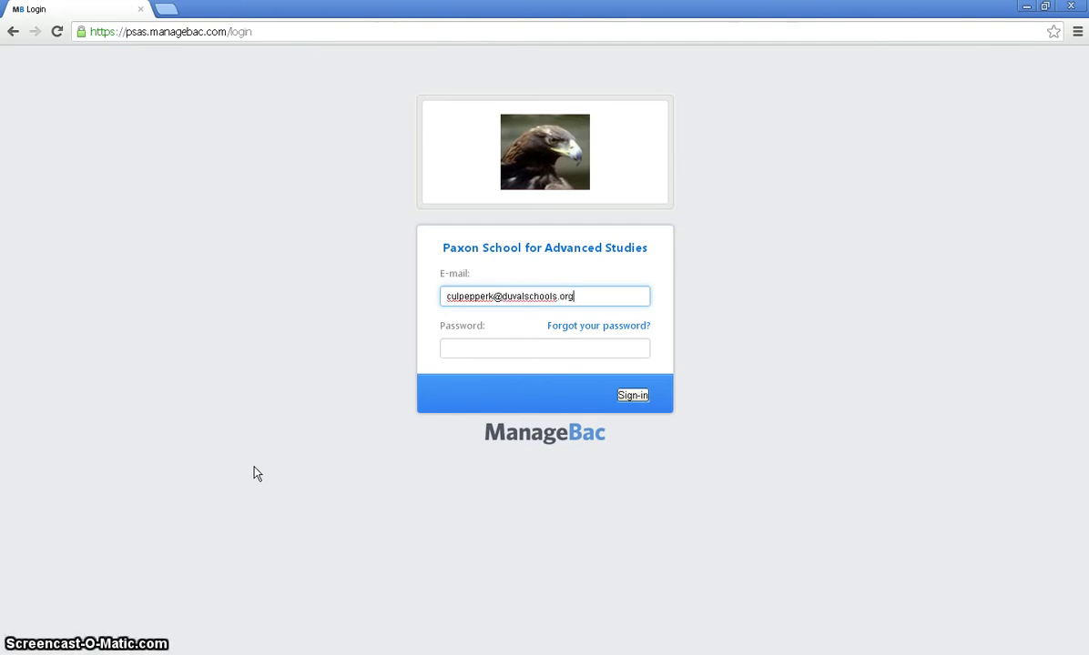
pyautogui.press('Tab')
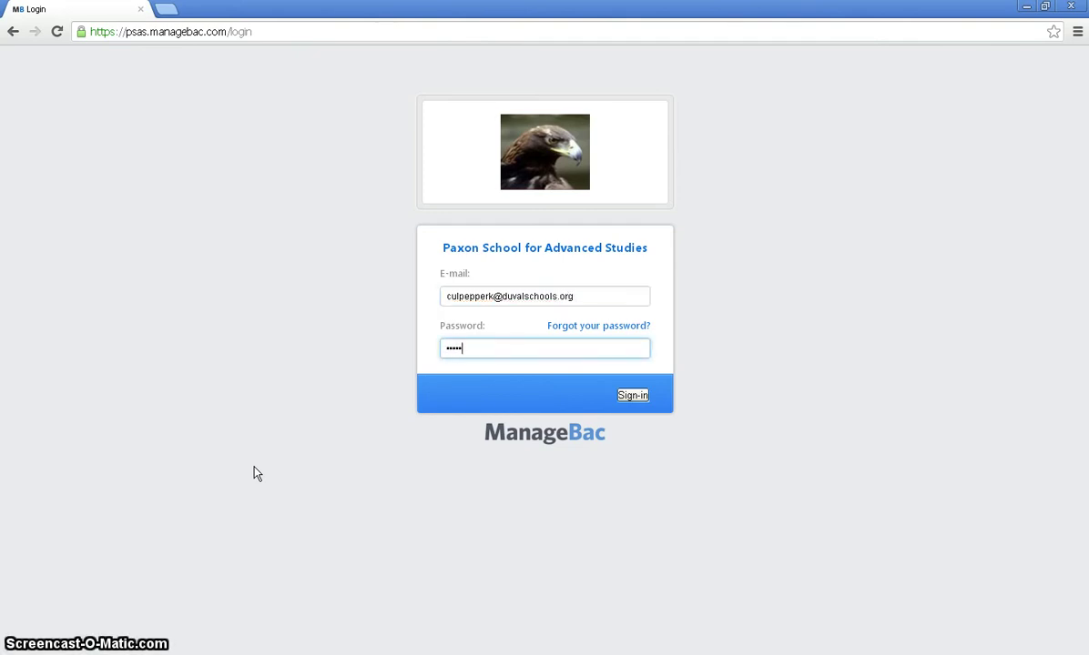
pyautogui.press('Return')
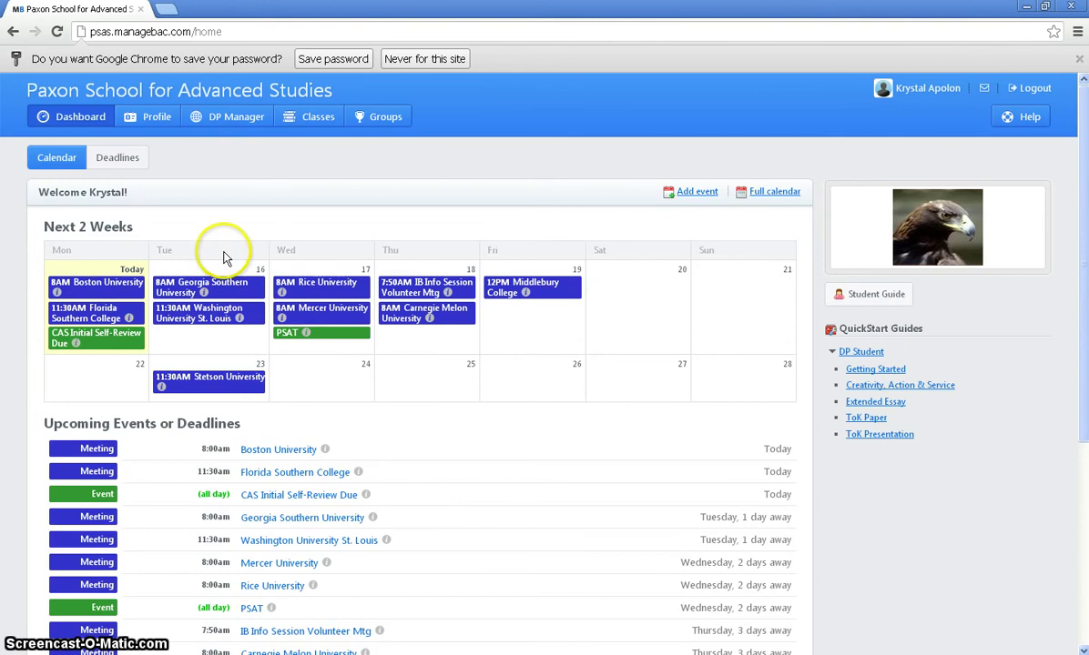
# Step: Go to the IB Diploma Class of 2014 group's CAS worksheet and look through its guide
pyautogui.click(236, 118)
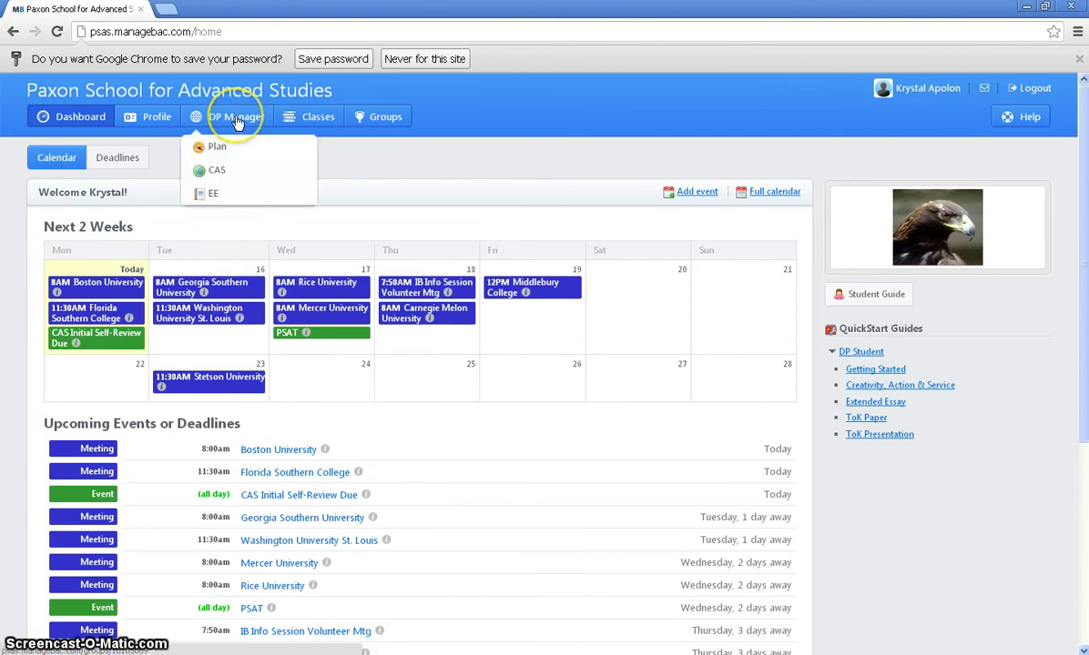
pyautogui.click(236, 120)
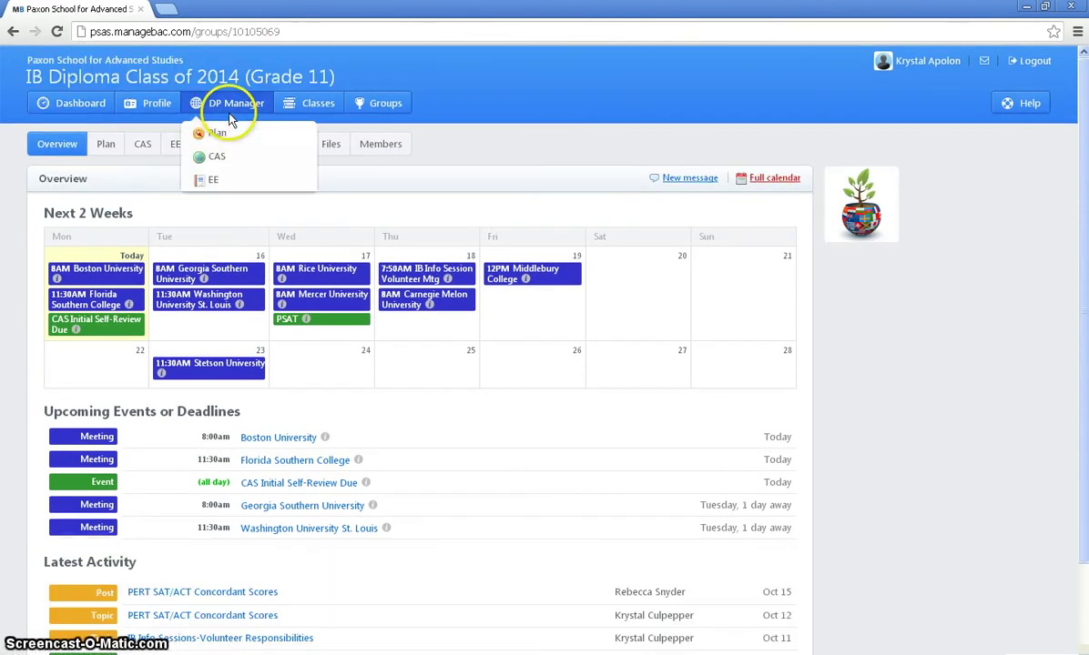
pyautogui.click(143, 148)
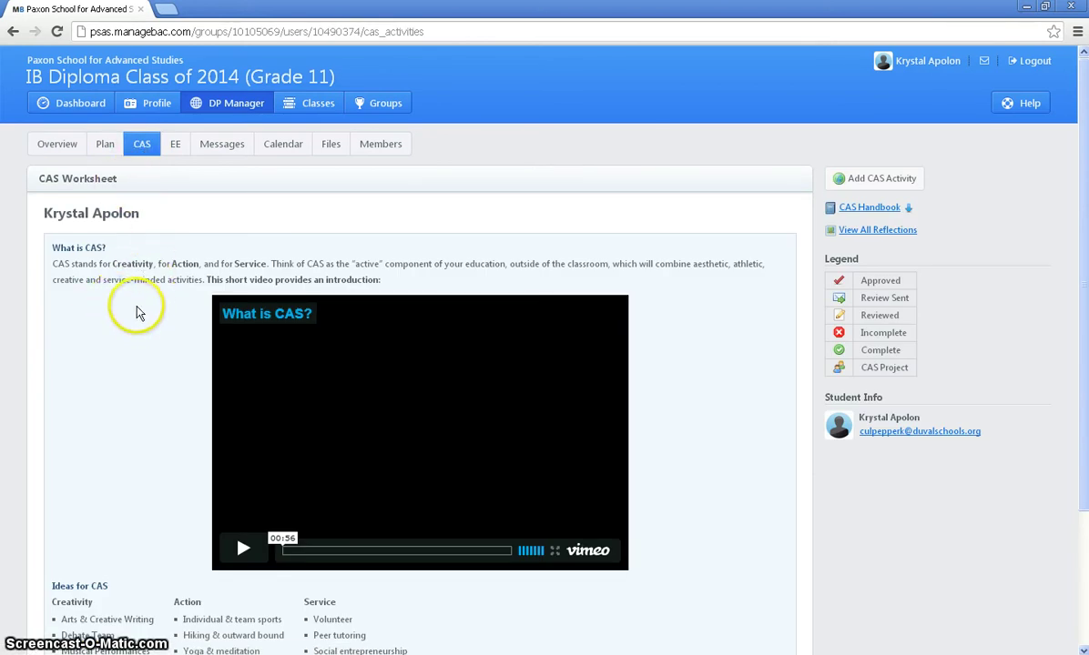
pyautogui.scroll(-1, 137, 312)
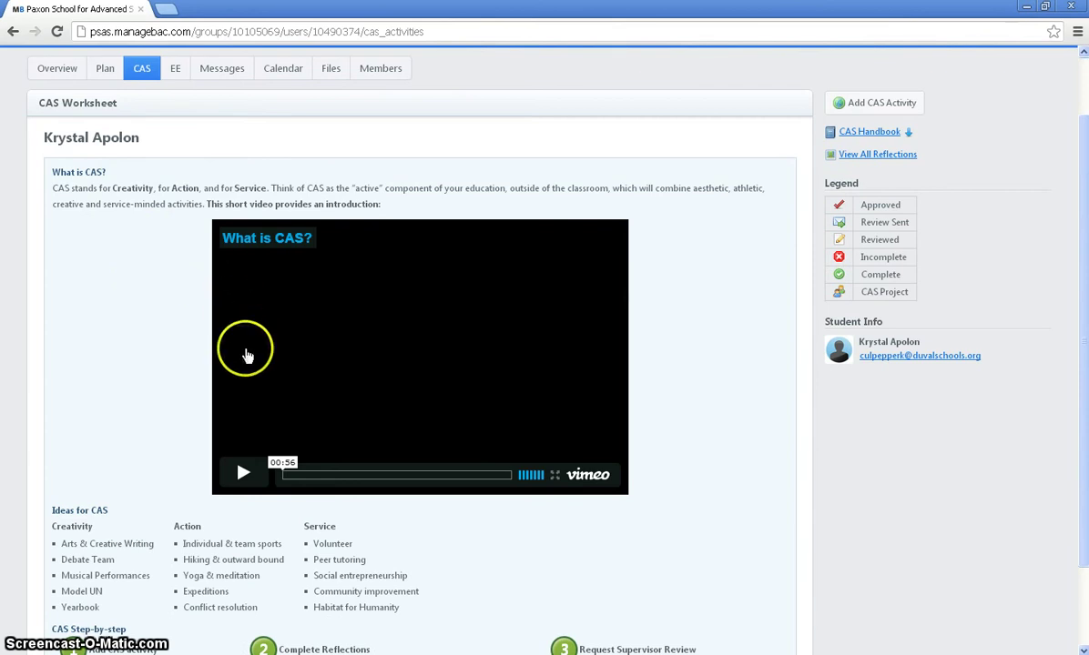
pyautogui.scroll(-1, 150, 393)
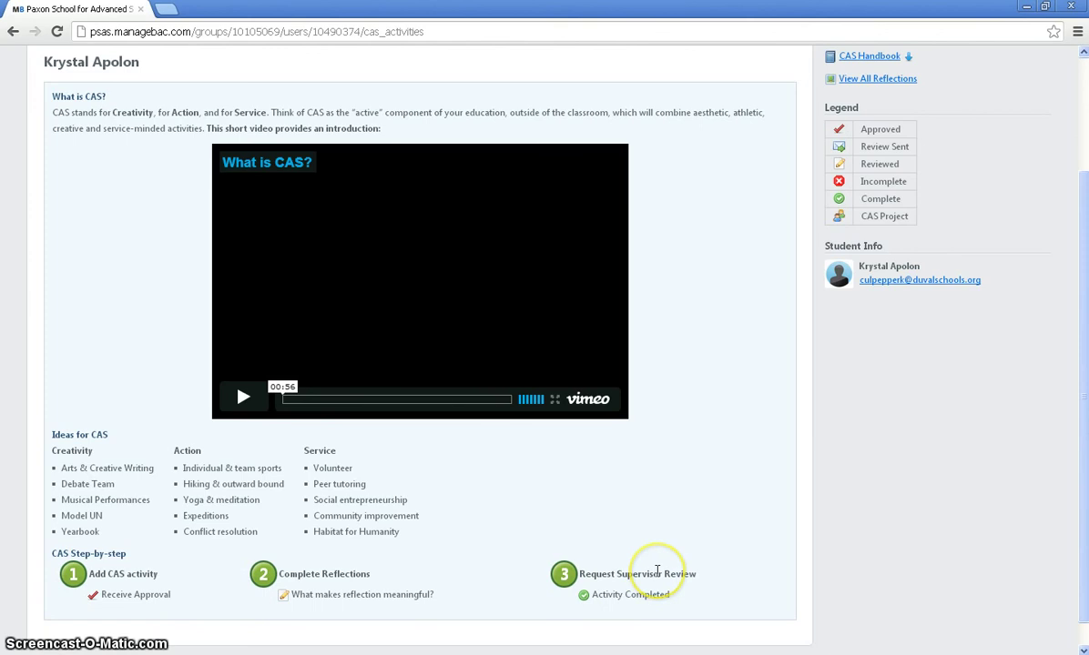
pyautogui.scroll(2, 656, 572)
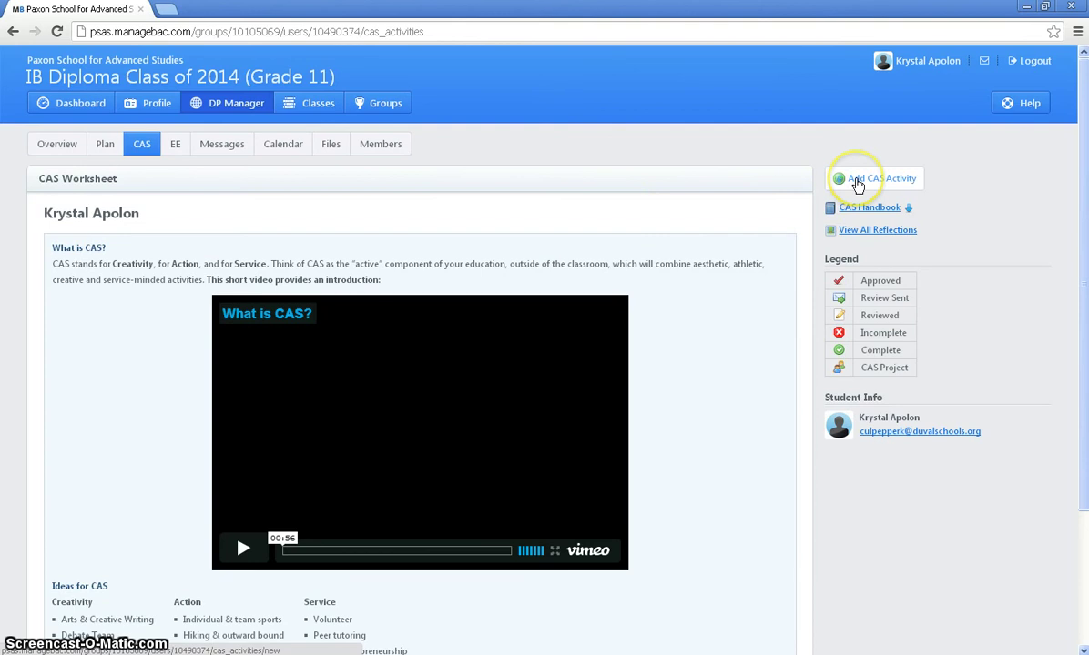
# Step: Start a new CAS activity named 'JWJ Women's History Month Play' and mark it as a CAS project
pyautogui.click(864, 180)
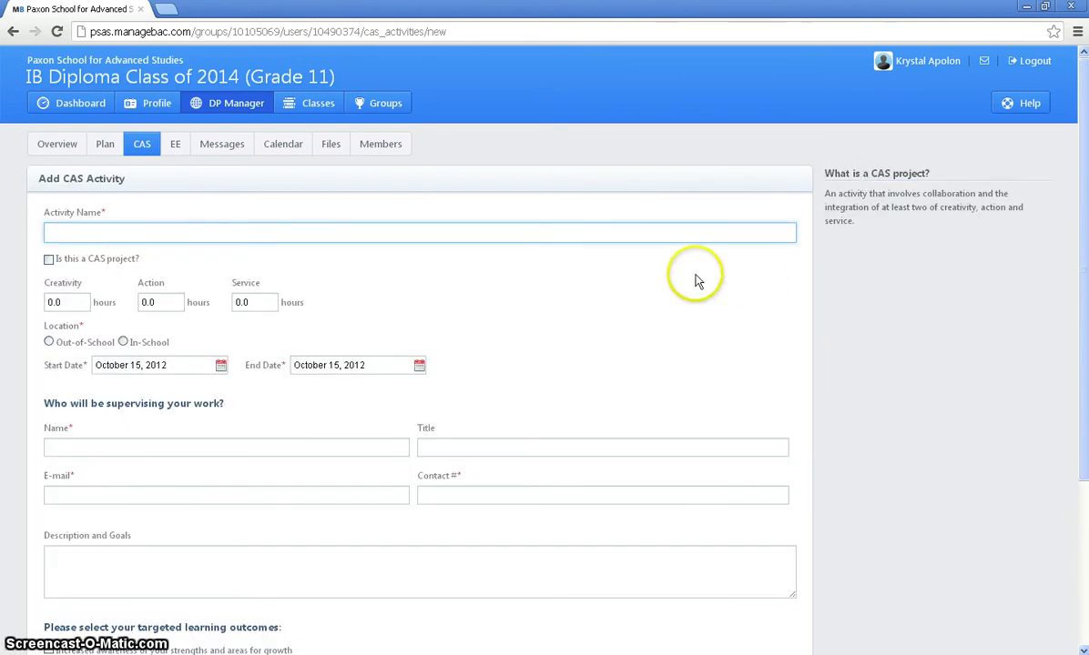
pyautogui.click(663, 231)
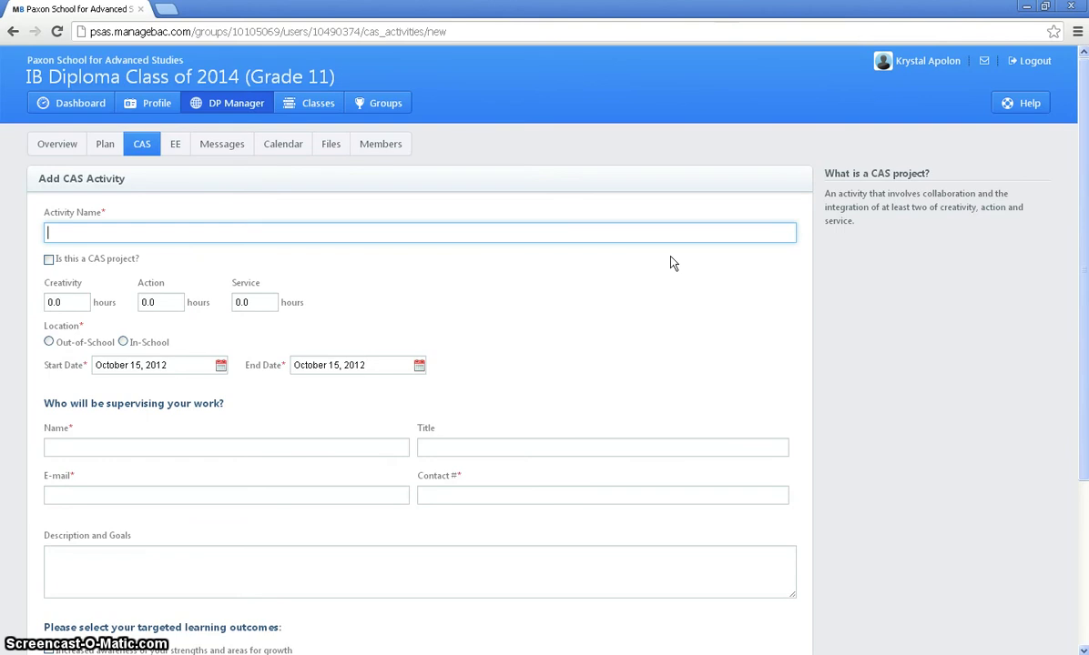
pyautogui.write("JWJ Women's History Month Play")
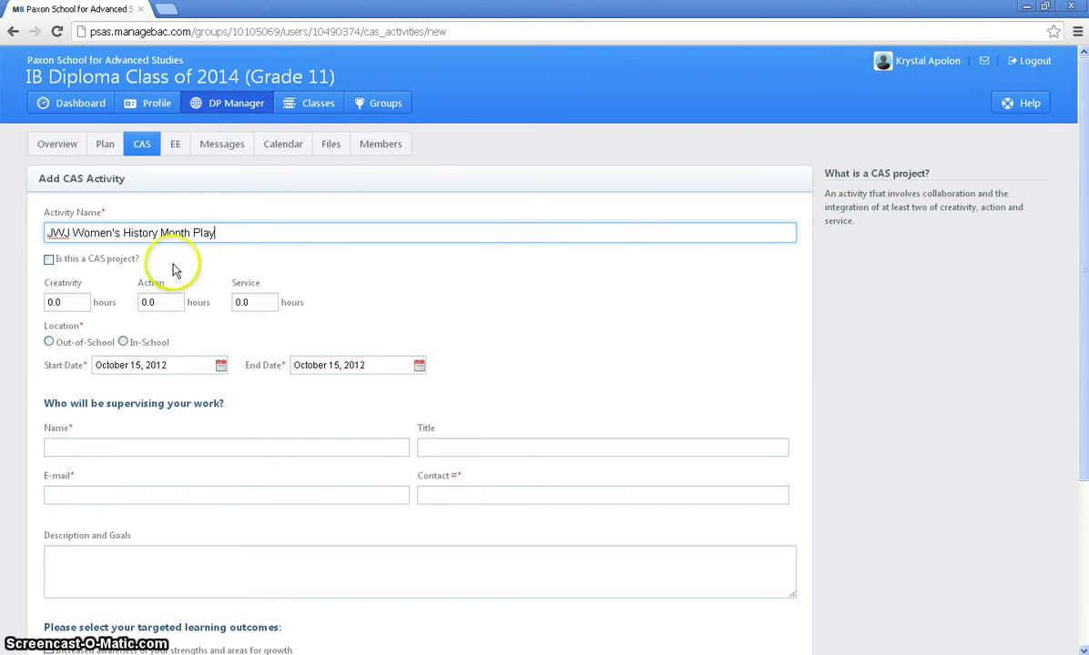
pyautogui.click(49, 260)
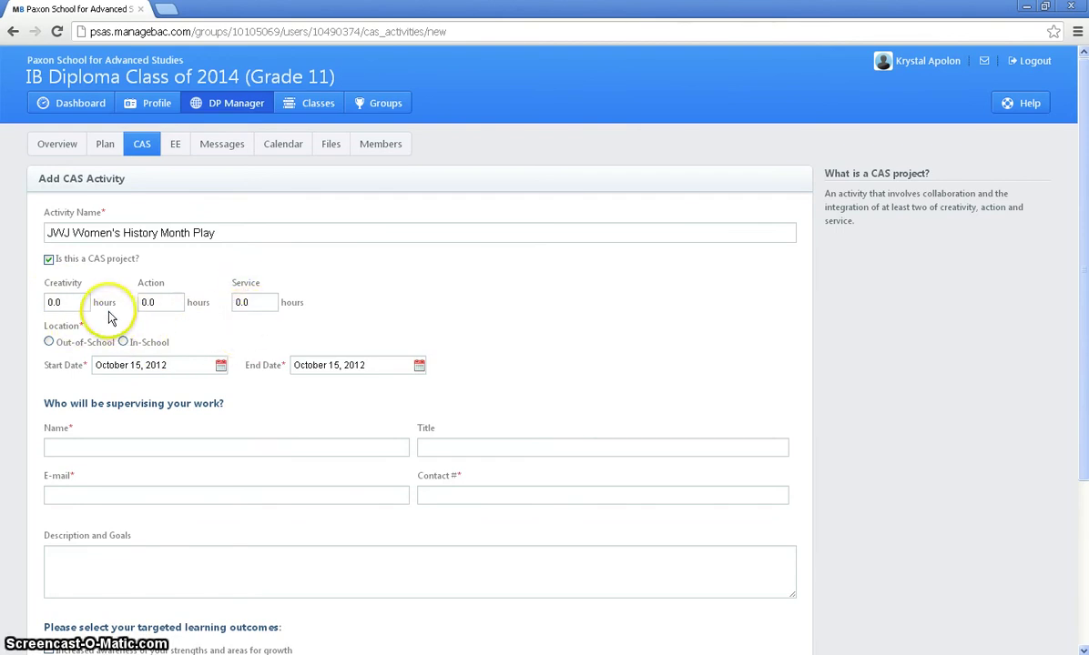
# Step: Enter 3 creativity hours and 7 service hours, and set the location to out of school
pyautogui.moveTo(52, 303); pyautogui.dragTo(45, 302)
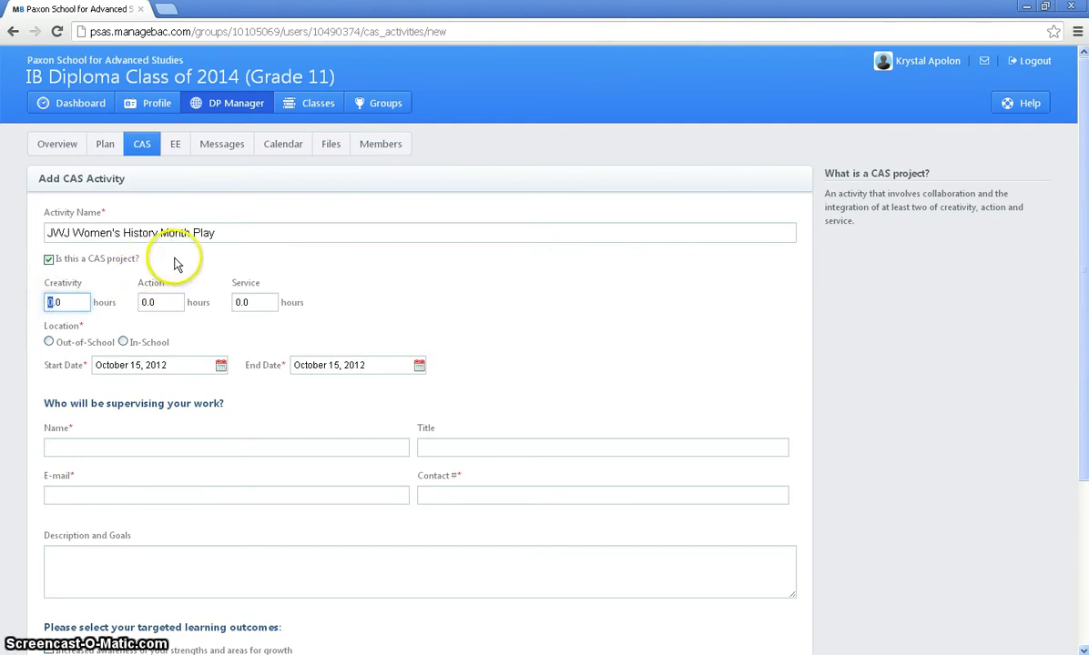
pyautogui.write('3')
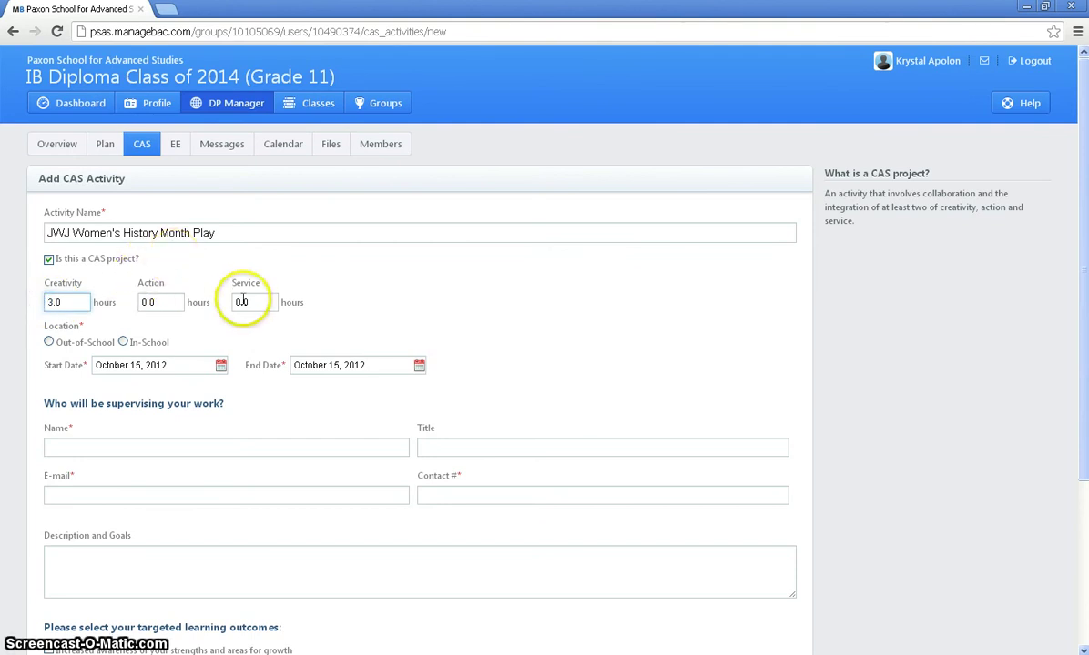
pyautogui.moveTo(243, 301); pyautogui.dragTo(228, 302)
pyautogui.write('7')
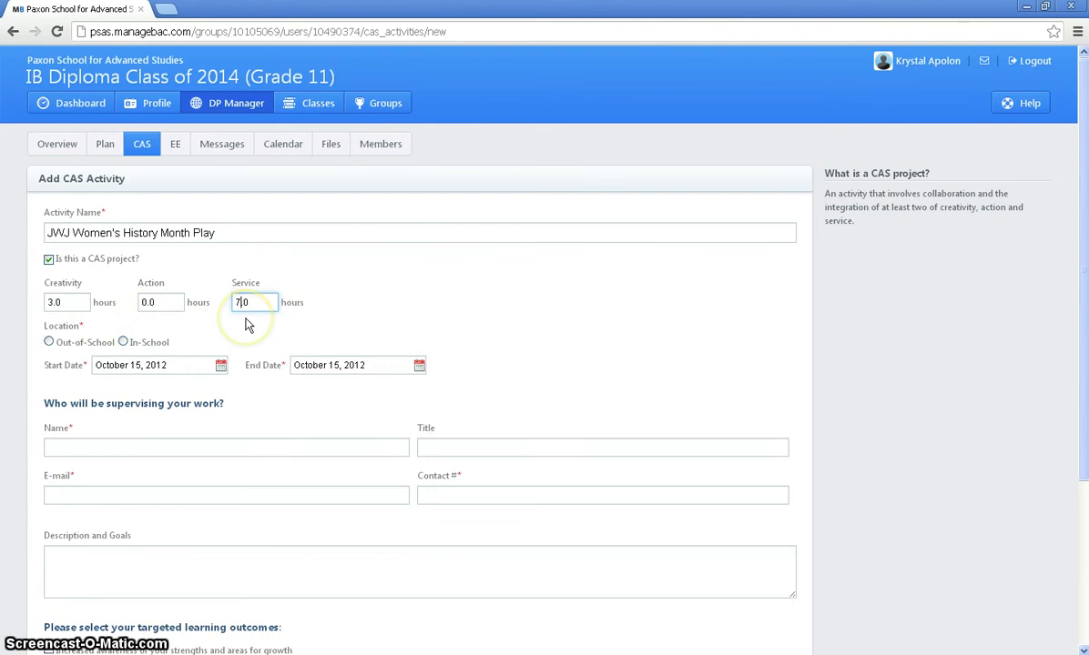
pyautogui.click(49, 341)
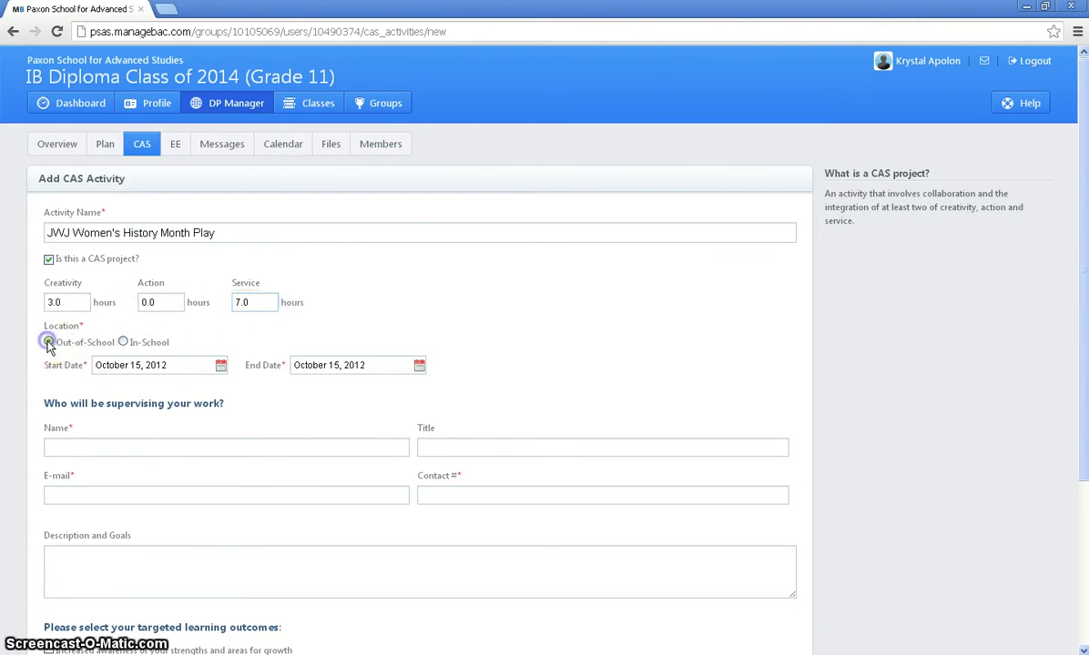
# Step: Set the activity's start date to February 11, 2013
pyautogui.click(221, 365)
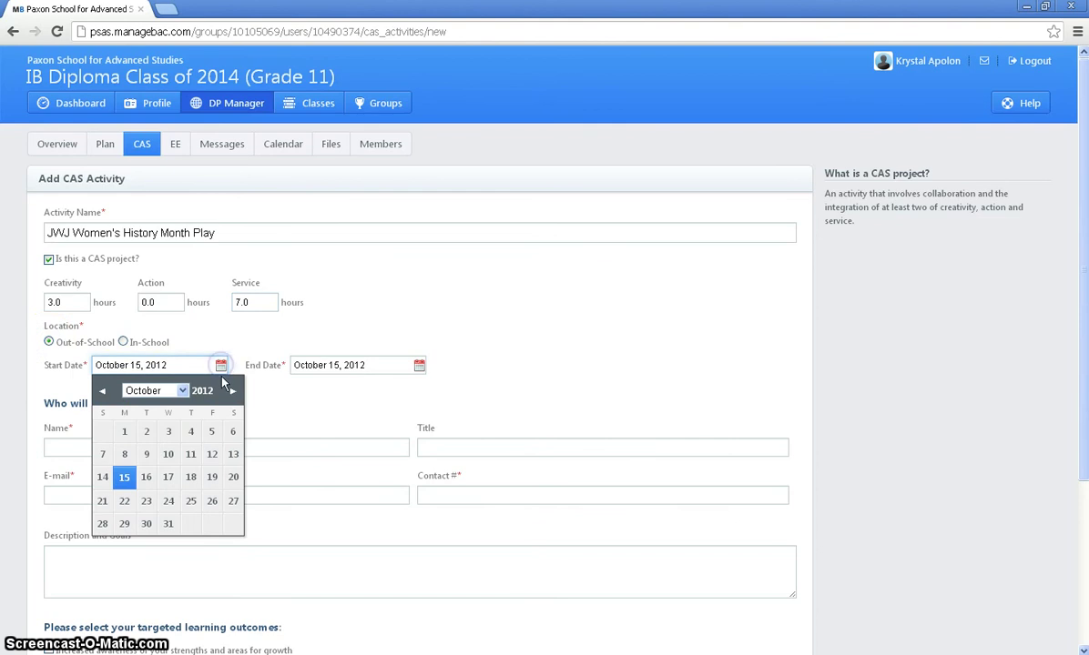
pyautogui.click(234, 393)
pyautogui.click(234, 393)
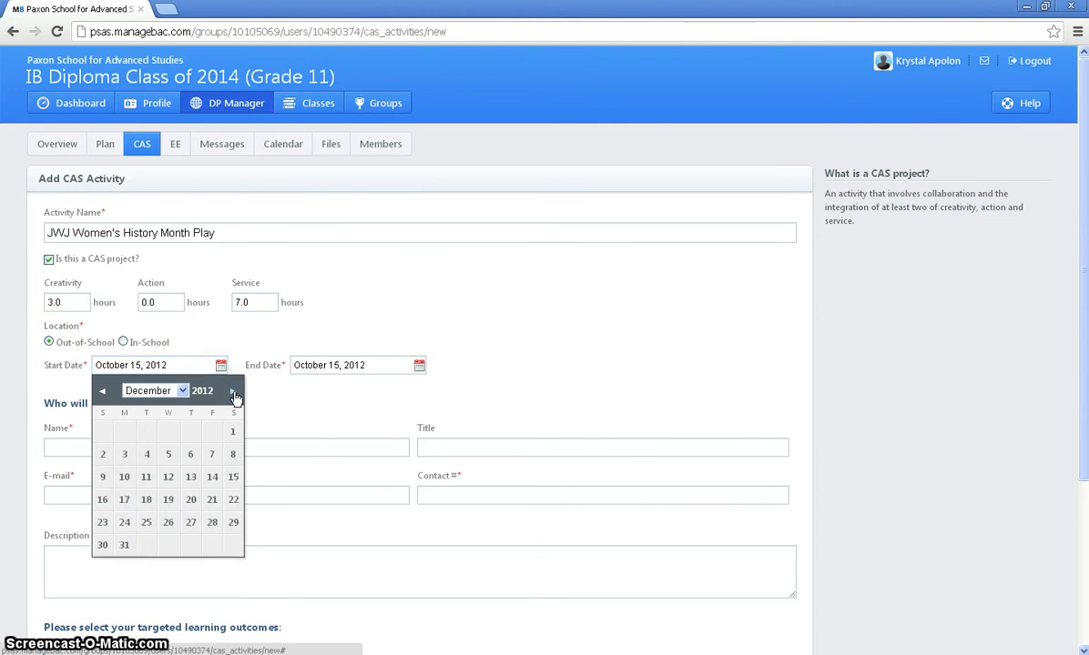
pyautogui.click(234, 393)
pyautogui.click(234, 393)
pyautogui.click(234, 394)
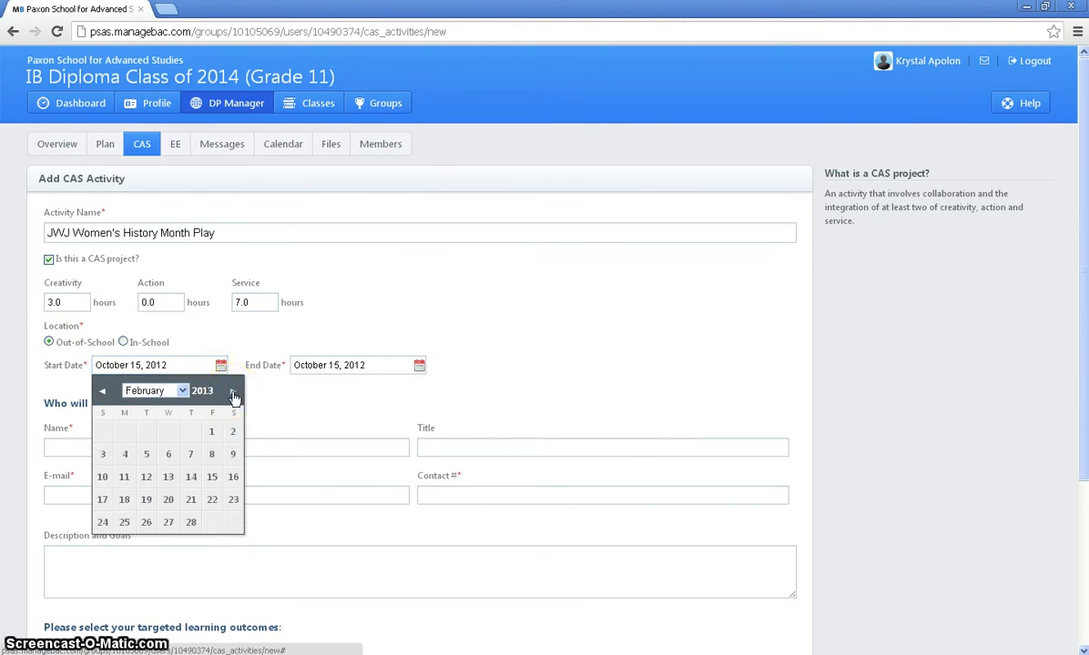
pyautogui.click(124, 478)
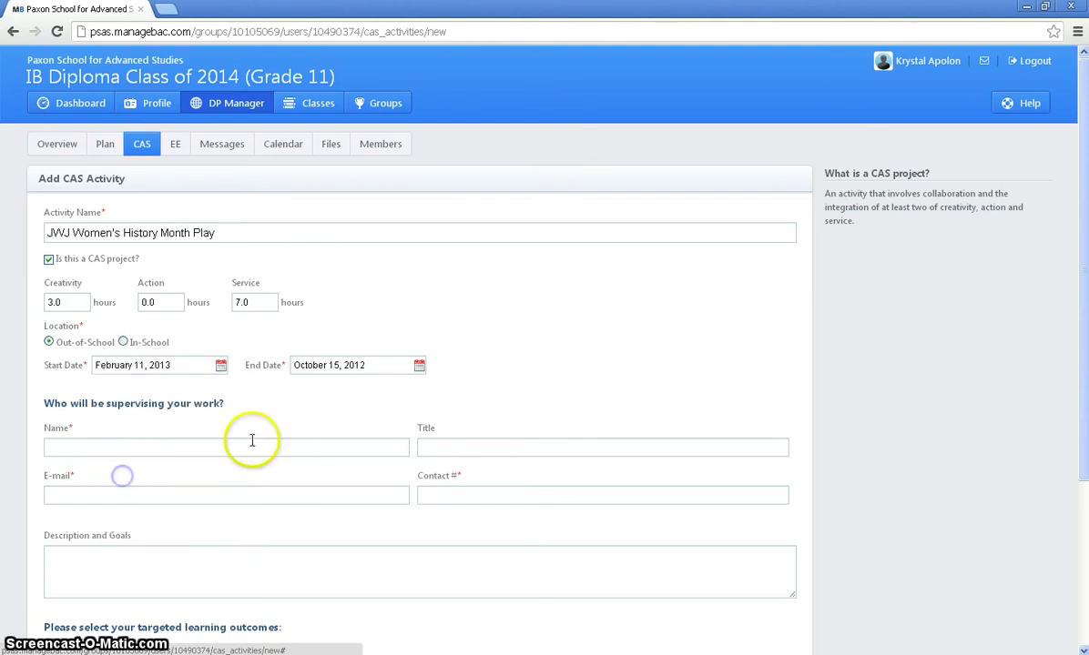
# Step: Set the activity's end date to March 1, 2013
pyautogui.click(419, 365)
pyautogui.click(432, 392)
pyautogui.click(431, 391)
pyautogui.click(432, 392)
pyautogui.click(432, 391)
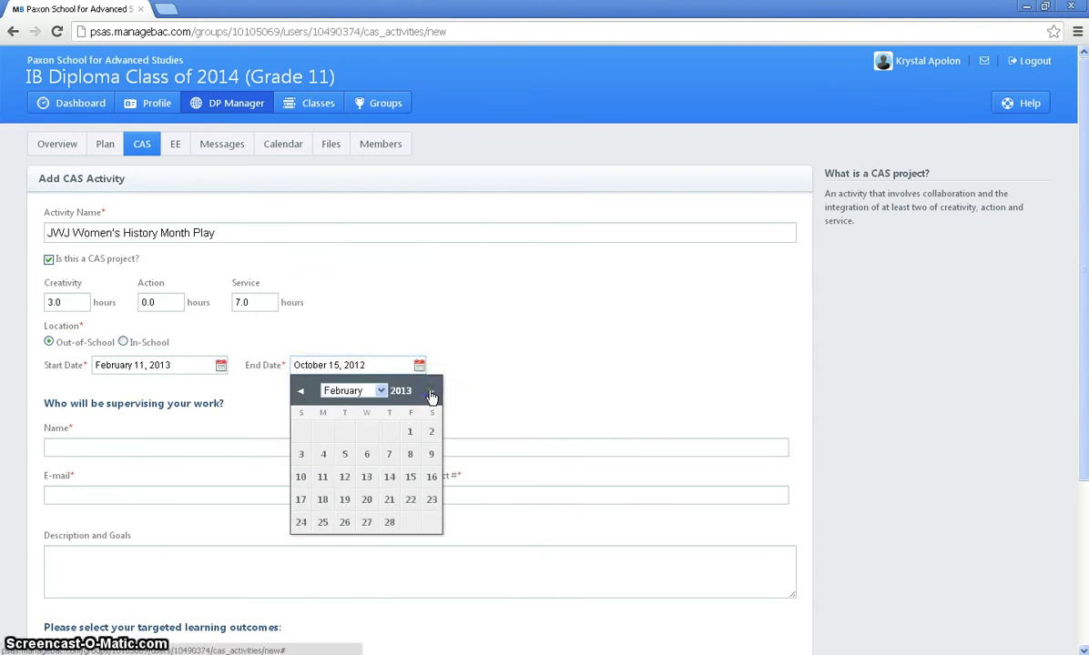
pyautogui.click(431, 391)
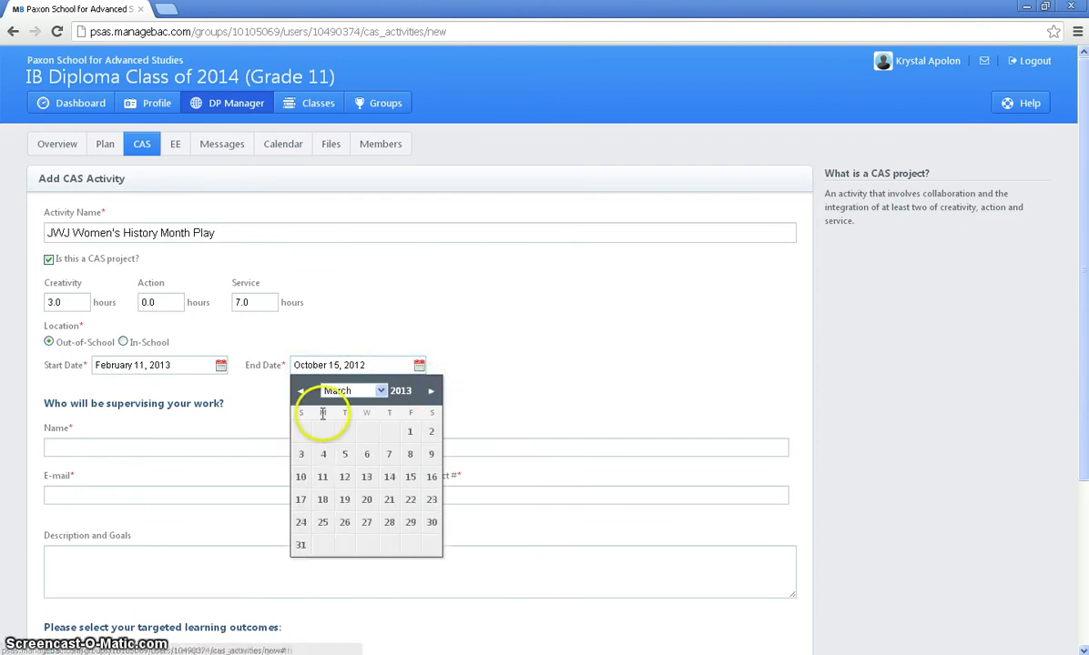
pyautogui.click(418, 436)
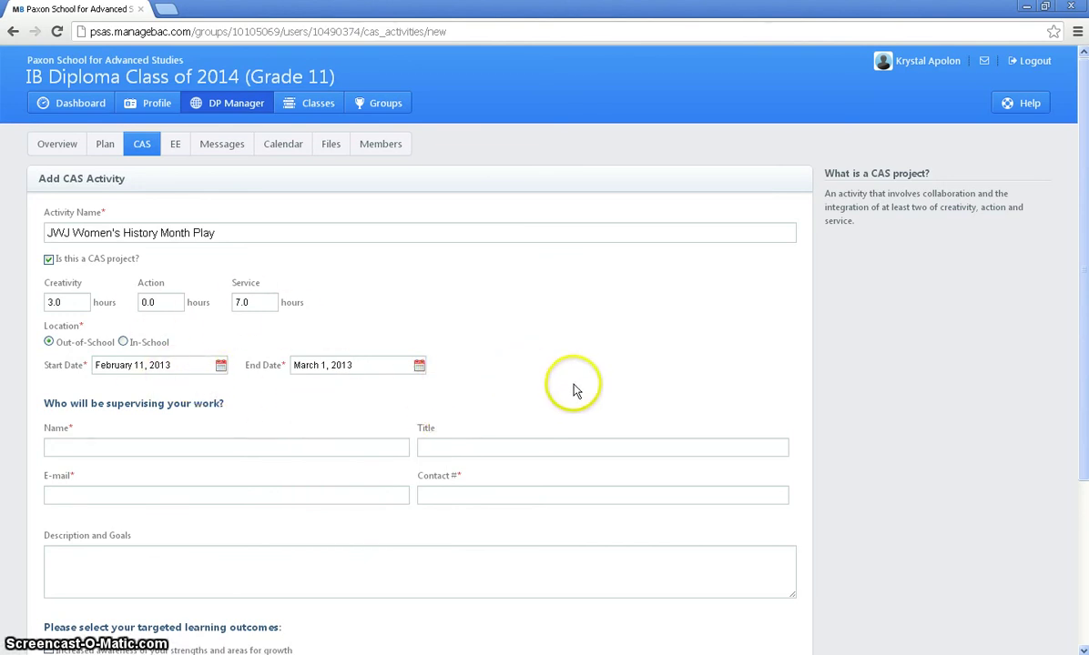
pyautogui.scroll(-2, 559, 381)
# Step: Fill in the supervisor's full name, e-mail address and contact phone number
pyautogui.click(358, 371)
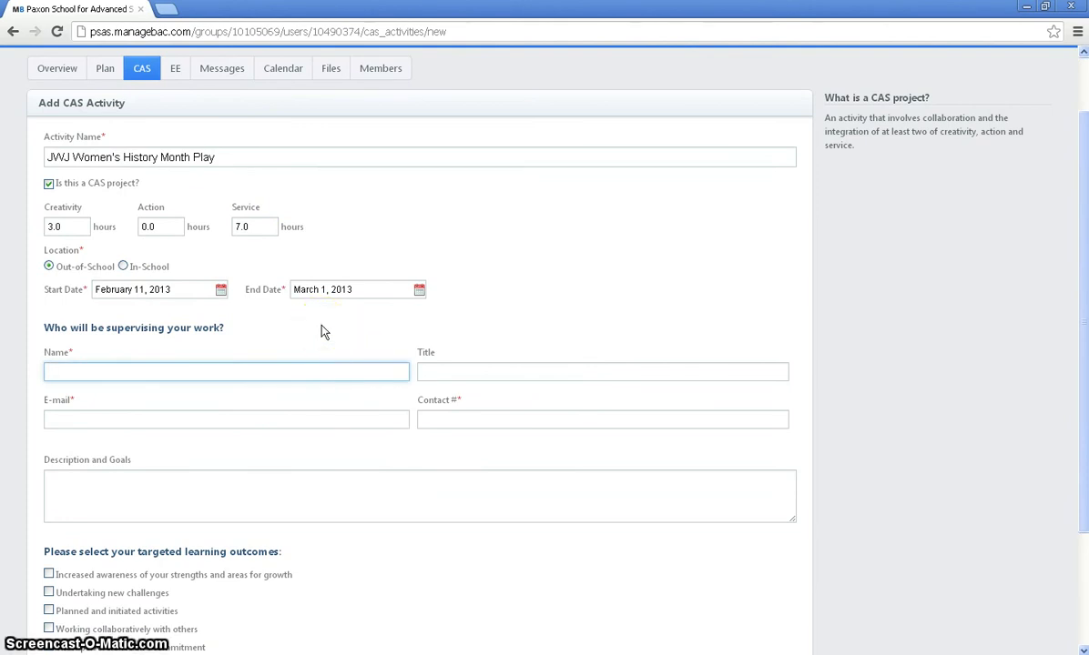
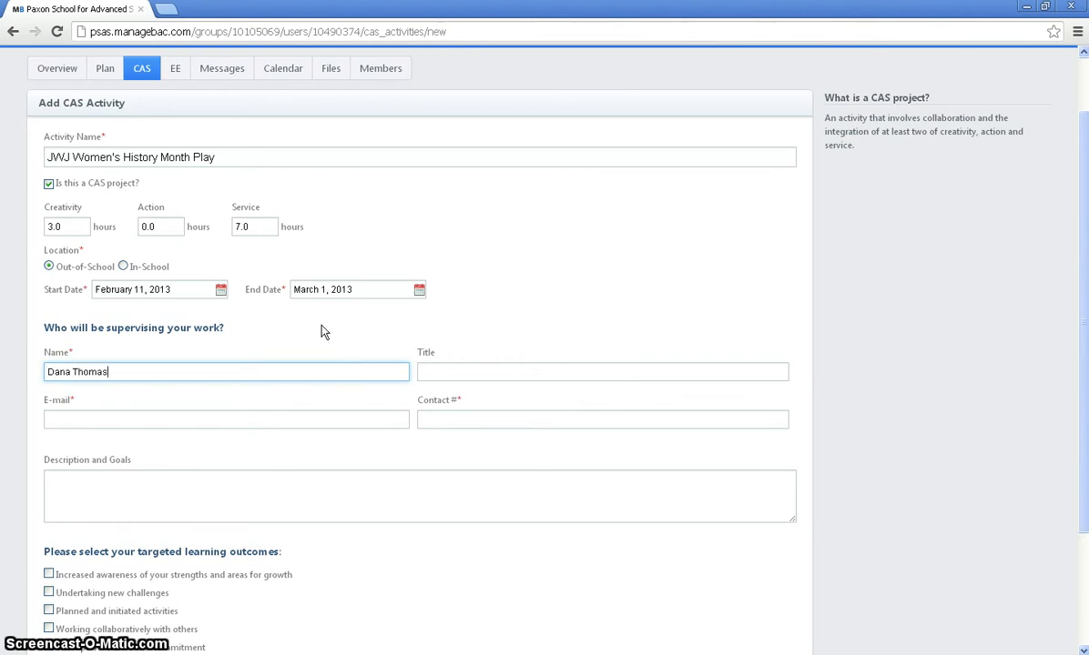
pyautogui.click(310, 421)
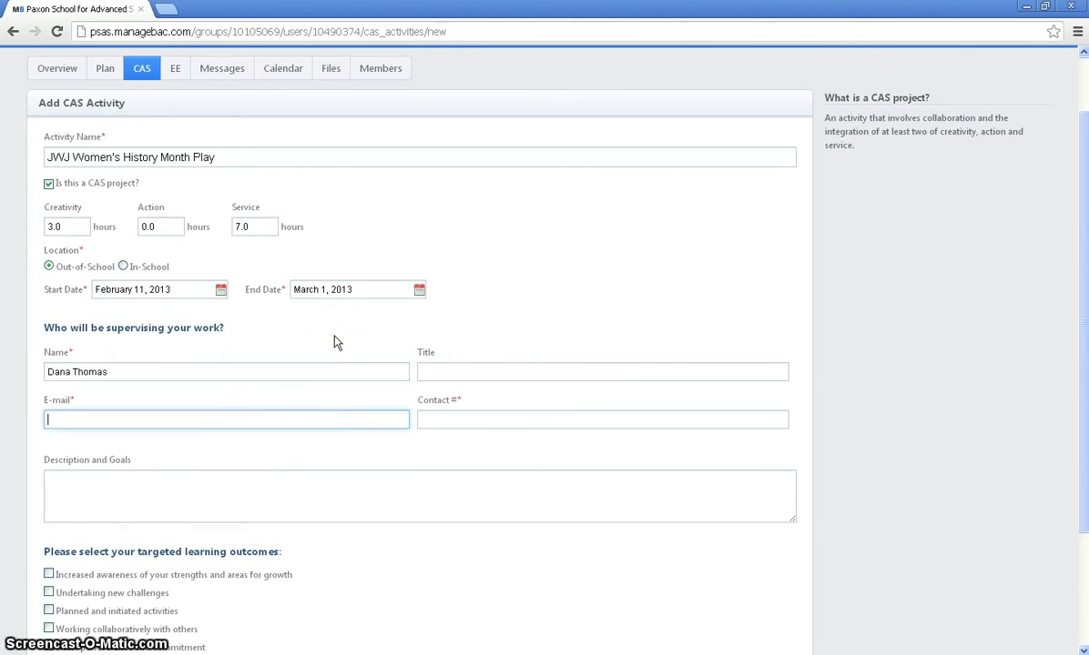
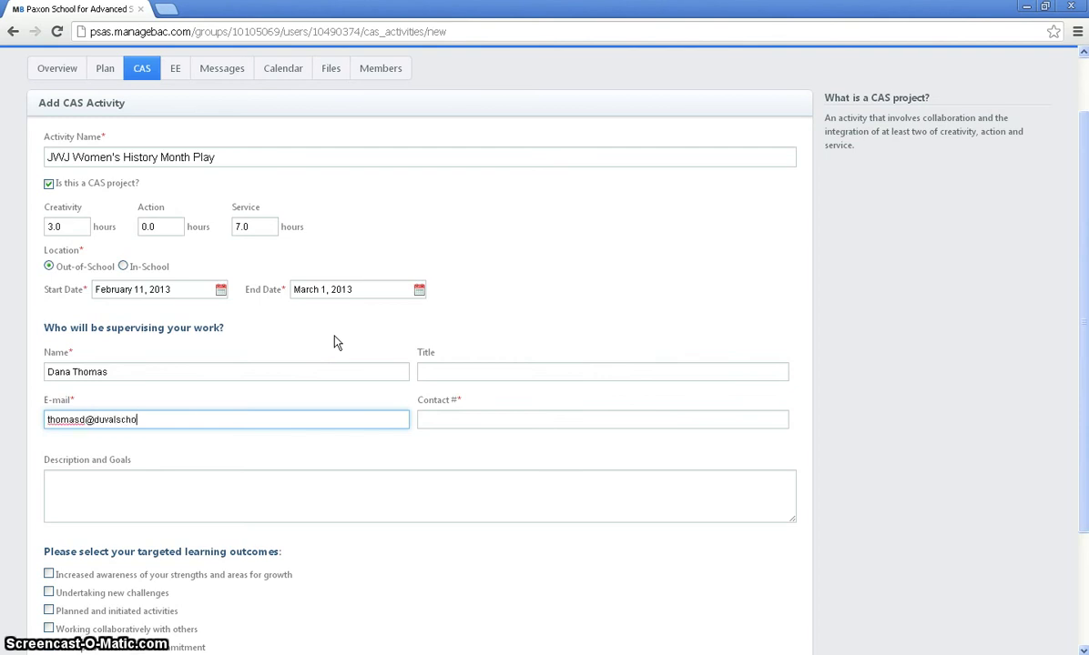
pyautogui.click(462, 420)
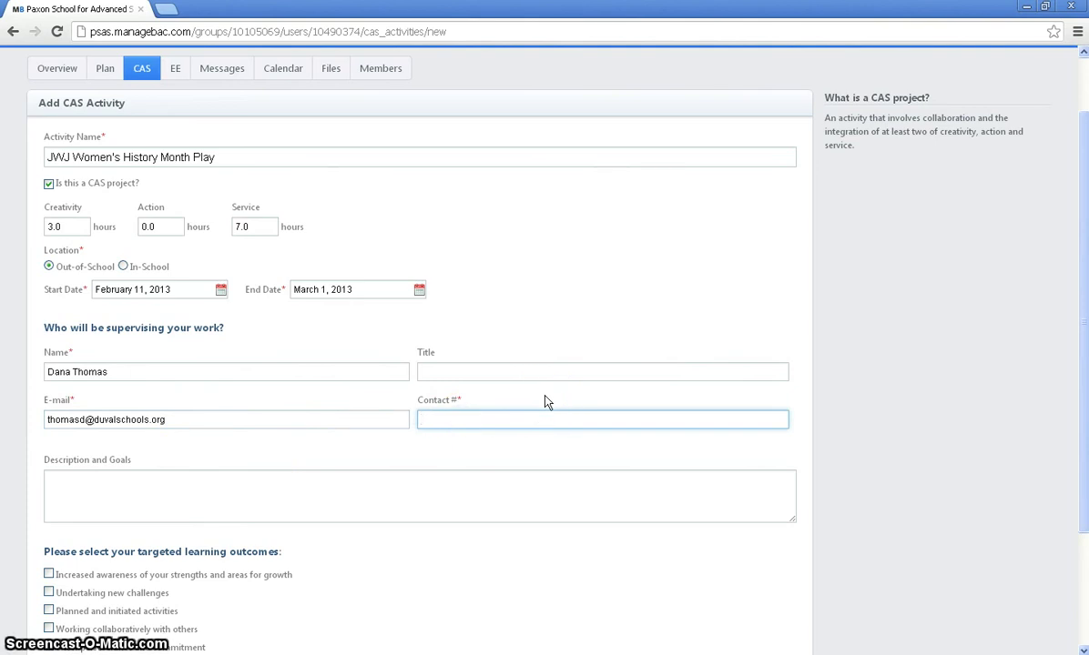
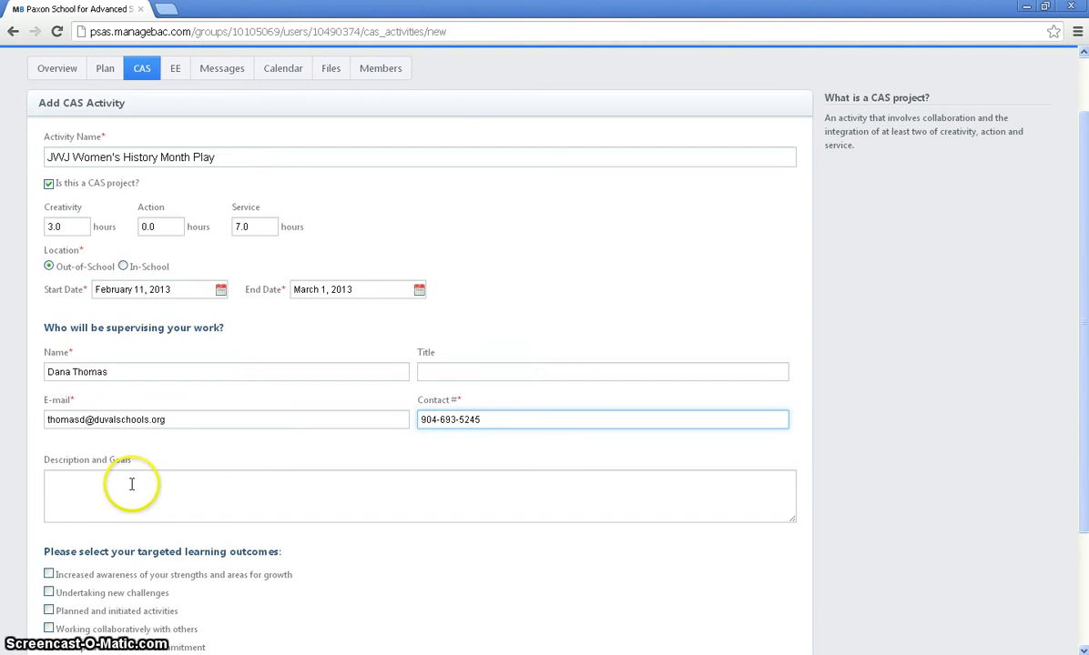
# Step: Describe assisting the drama club with preparing, practicing and performing a Women's History Month play
pyautogui.click(131, 483)
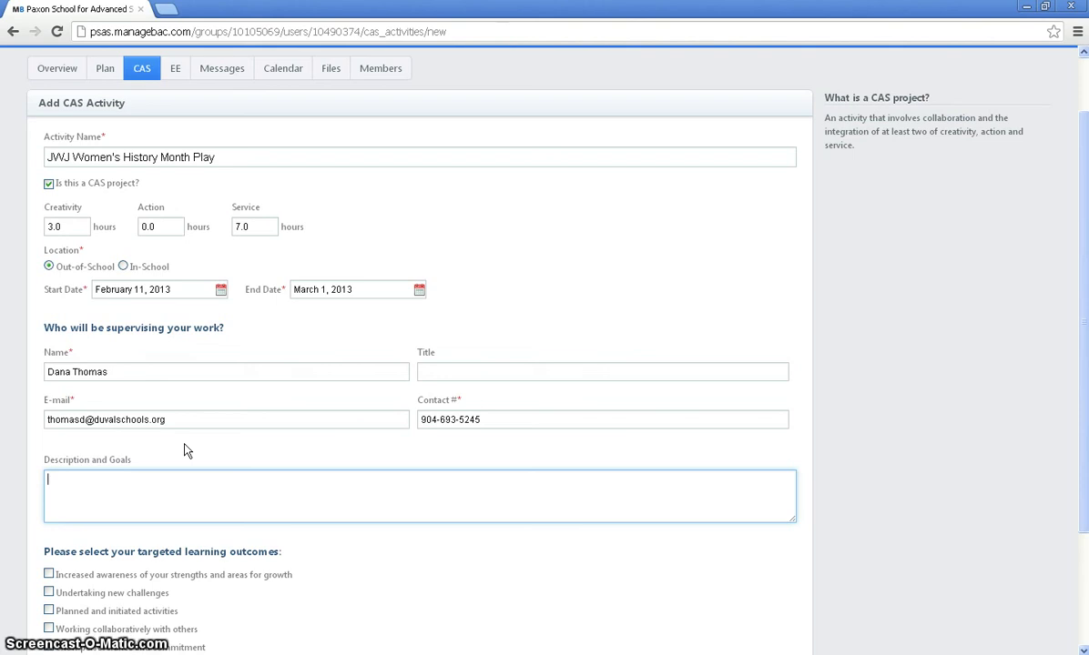
pyautogui.write('Assis')
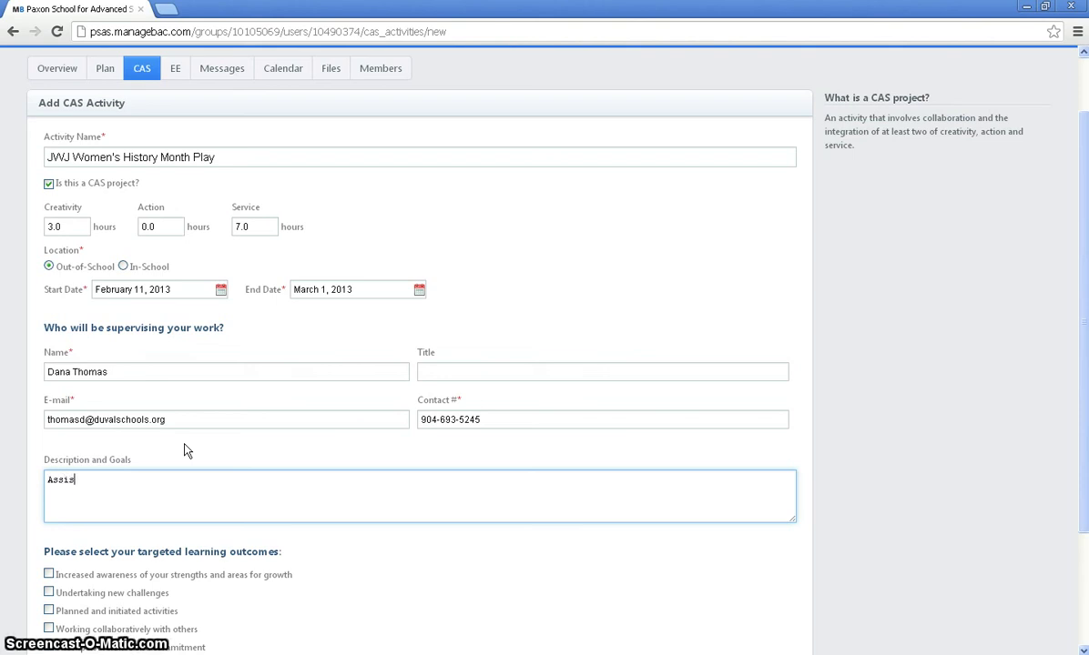
pyautogui.write('t students in the dramam')
pyautogui.press('BackSpace')
pyautogui.press('BackSpace')
pyautogui.write('club wit')
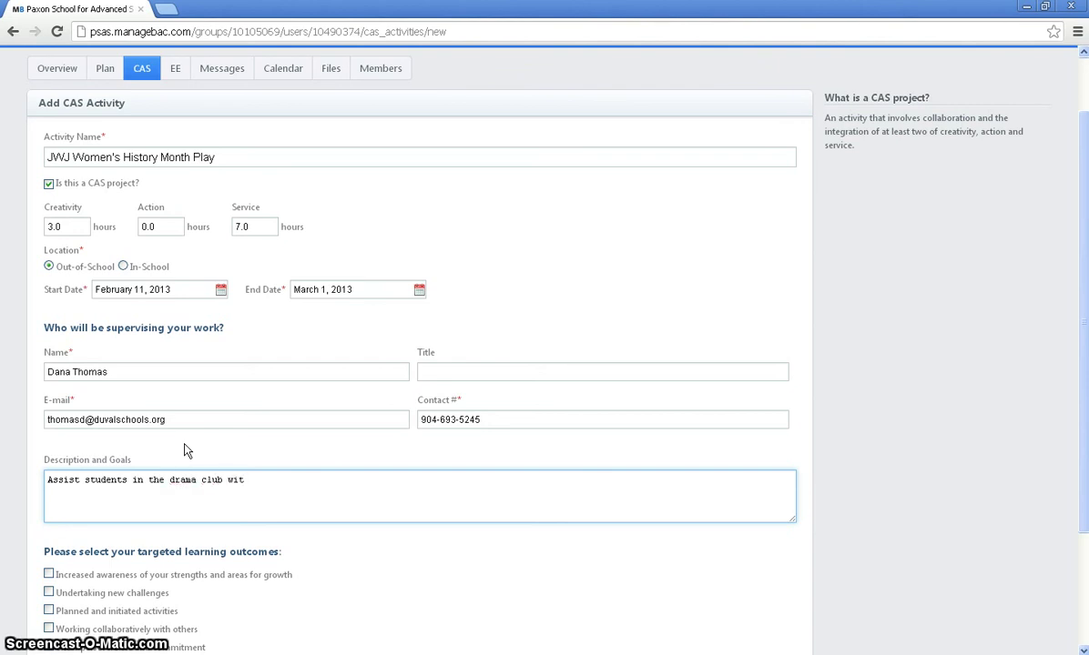
pyautogui.write('h ')
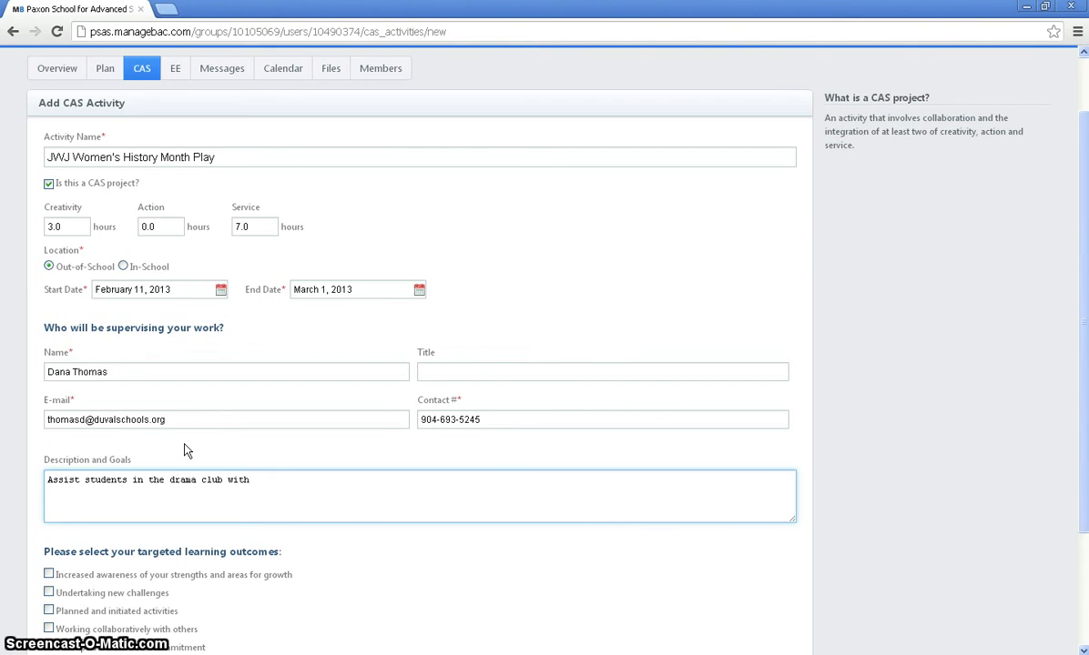
pyautogui.write('preparing, practicing, an')
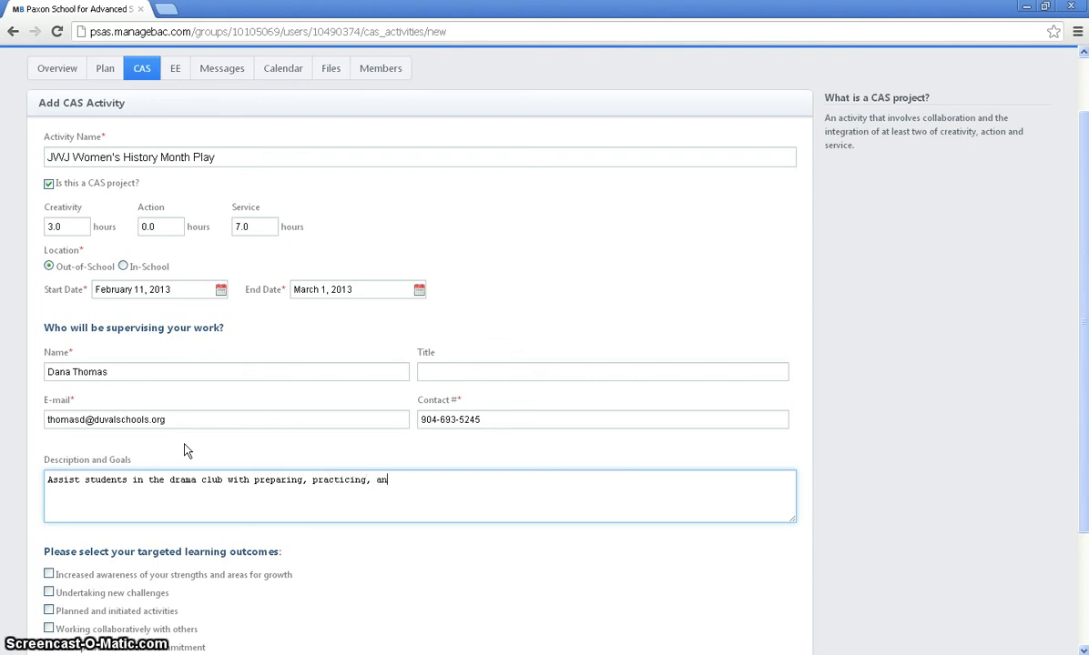
pyautogui.write('d performin')
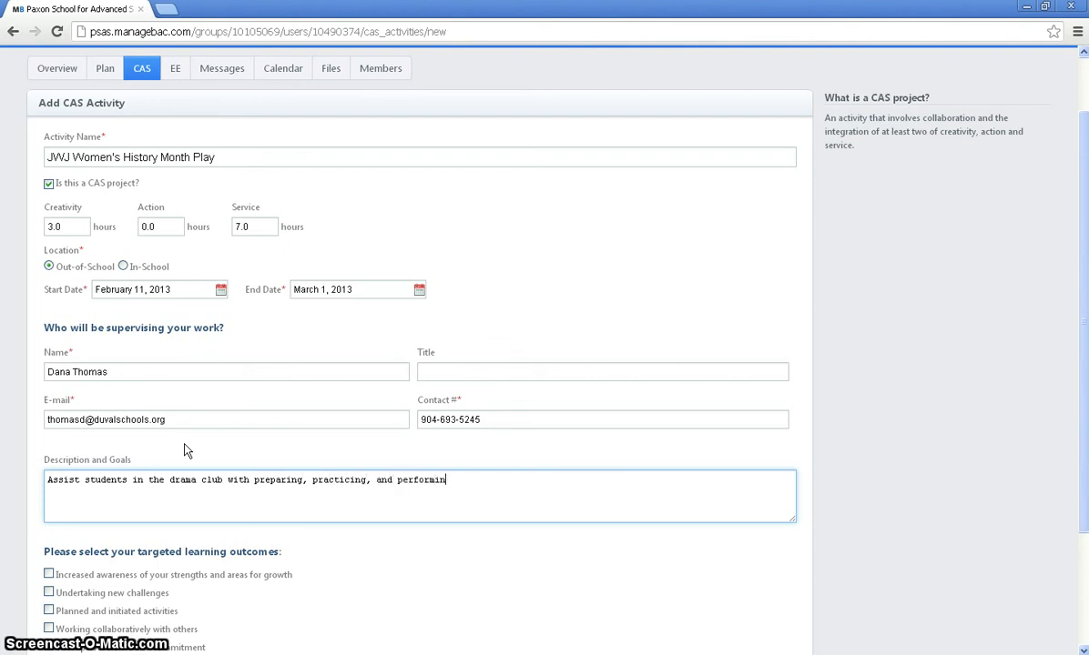
pyautogui.write("g a play for Women's Histro")
pyautogui.press('BackSpace')
pyautogui.press('BackSpace')
pyautogui.write('ory ')
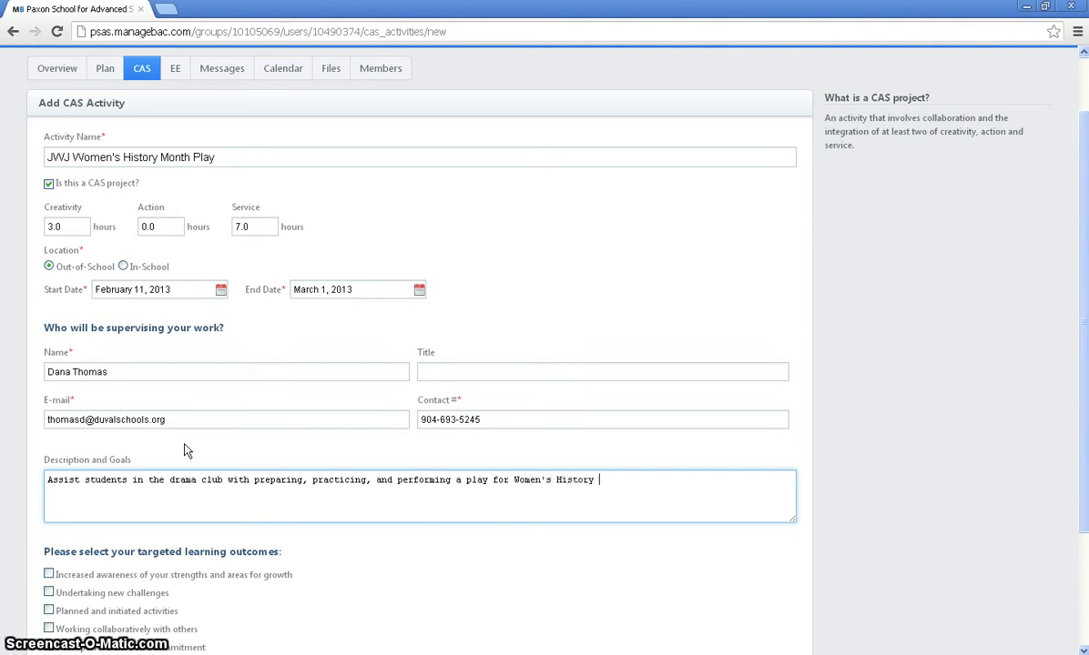
pyautogui.write('month. I')
# Step: Add the goal of gaining experience working with children before going into education, fixing 'experience'
pyautogui.write('would love to go in')
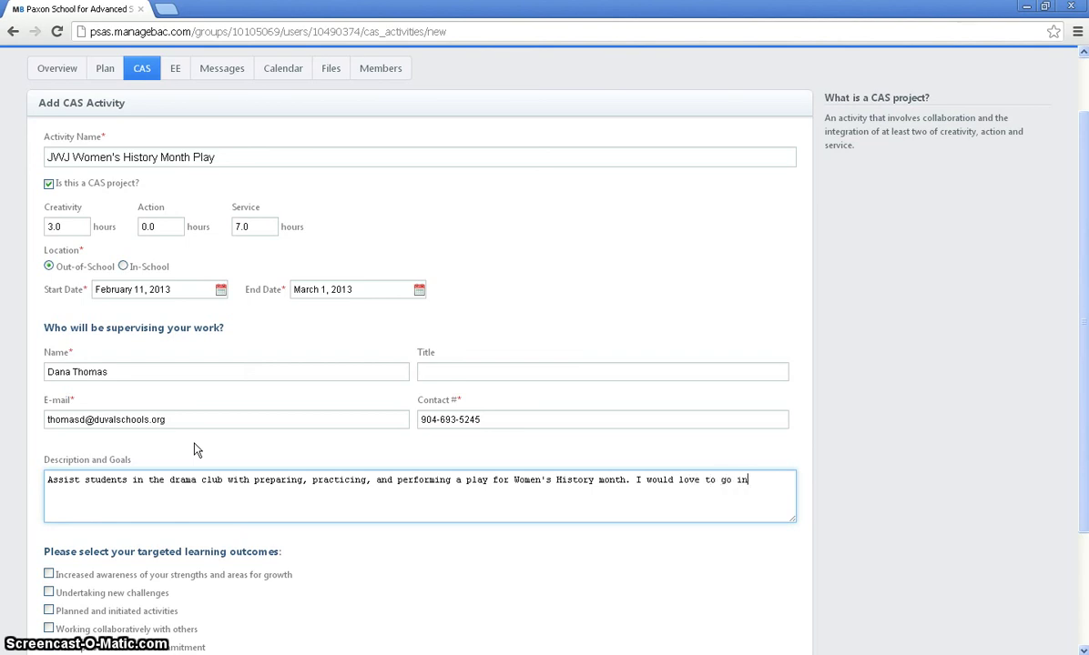
pyautogui.write('to the field of education')
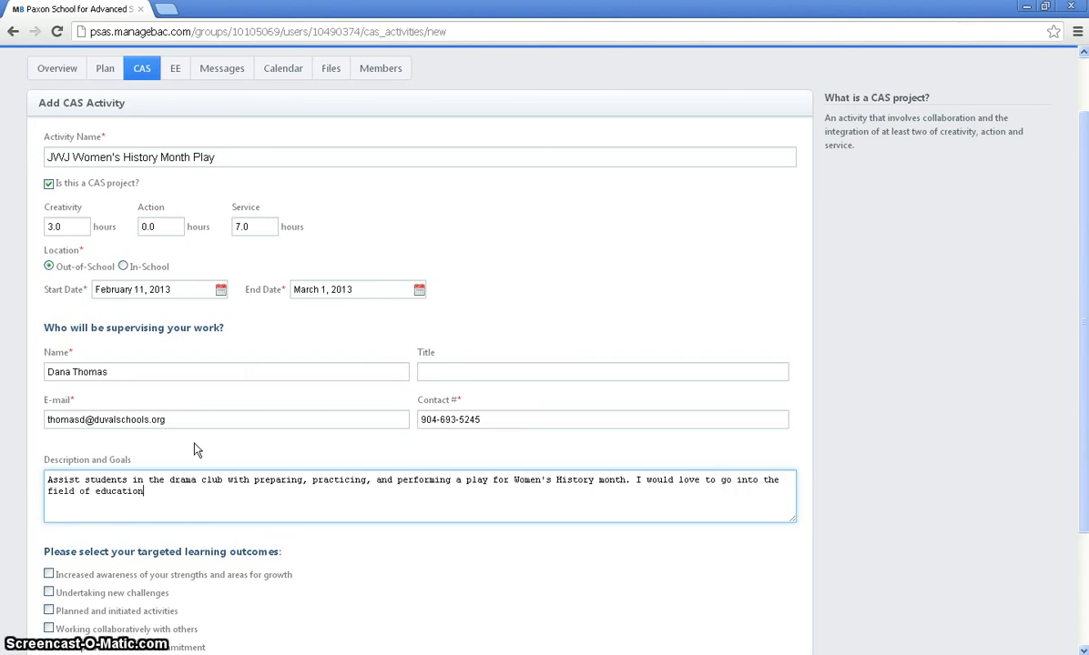
pyautogui.write(' and I think that ')
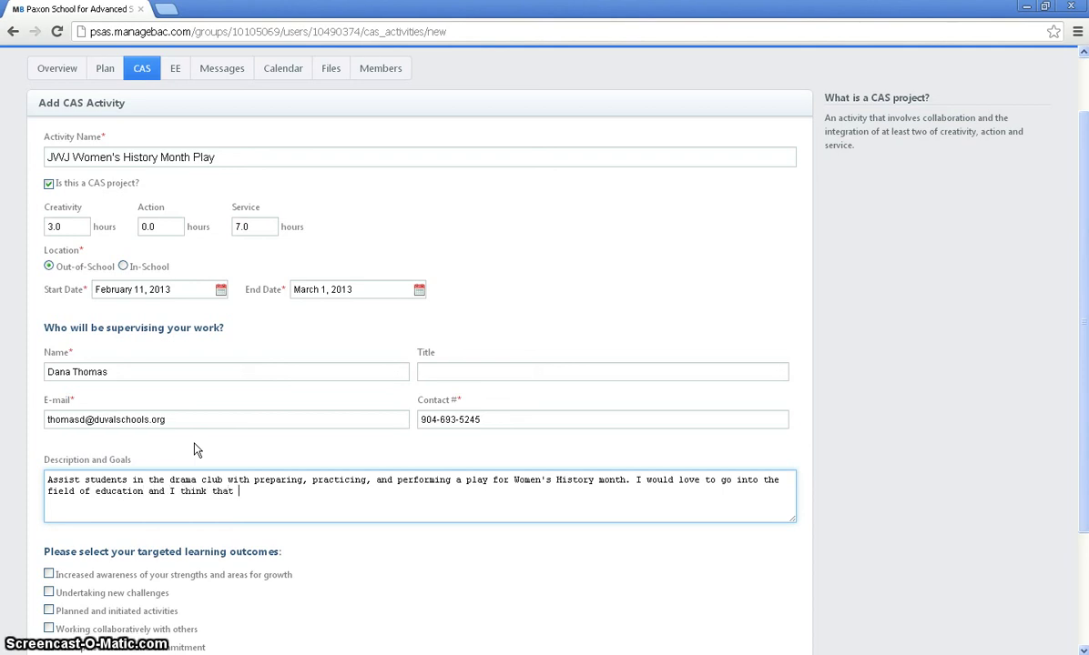
pyautogui.write('working with')
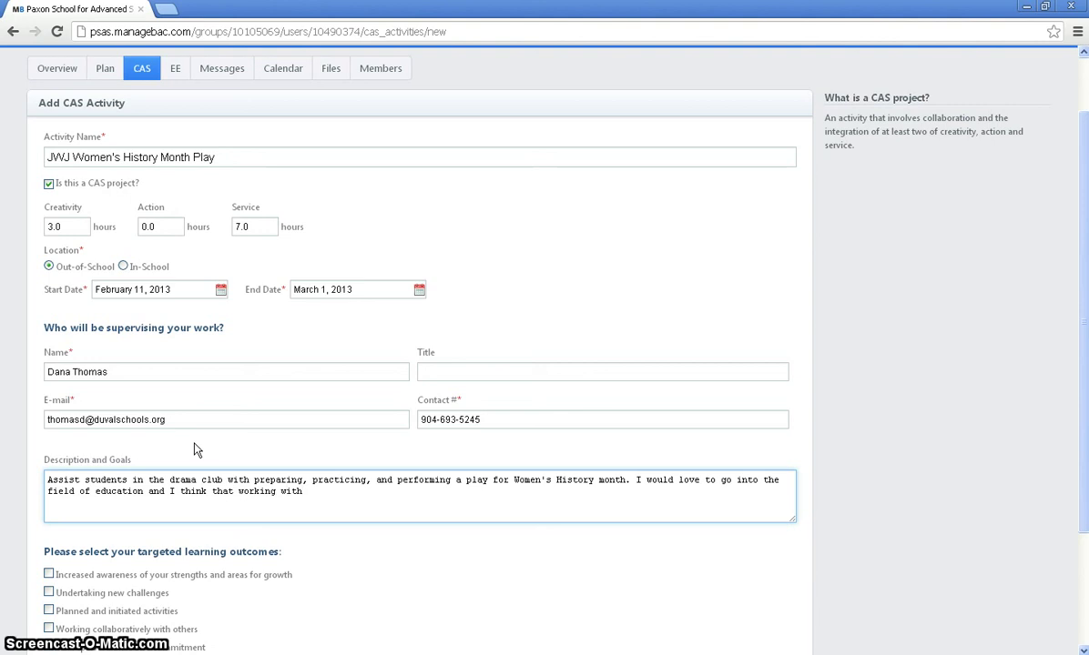
pyautogui.write(' children')
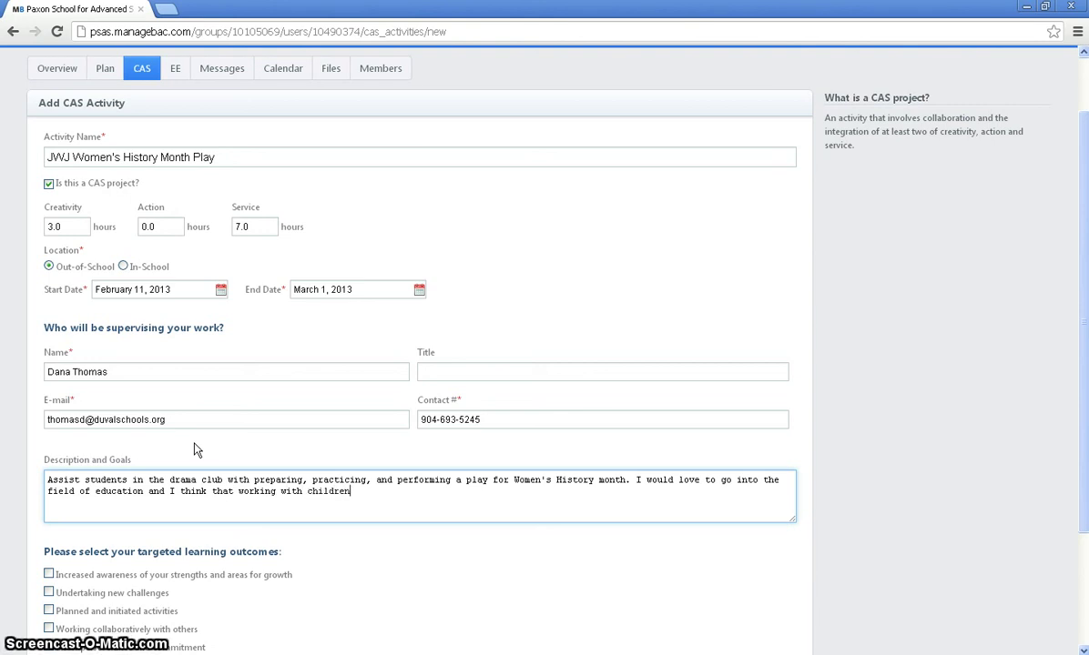
pyautogui.write(' will give me')
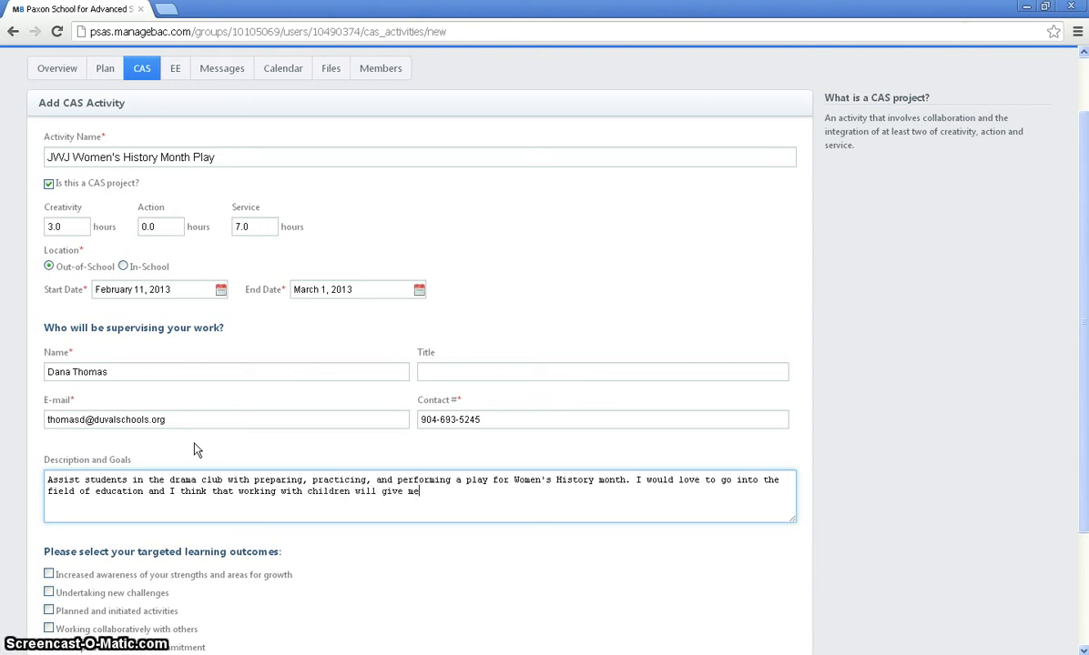
pyautogui.write(' experienc')
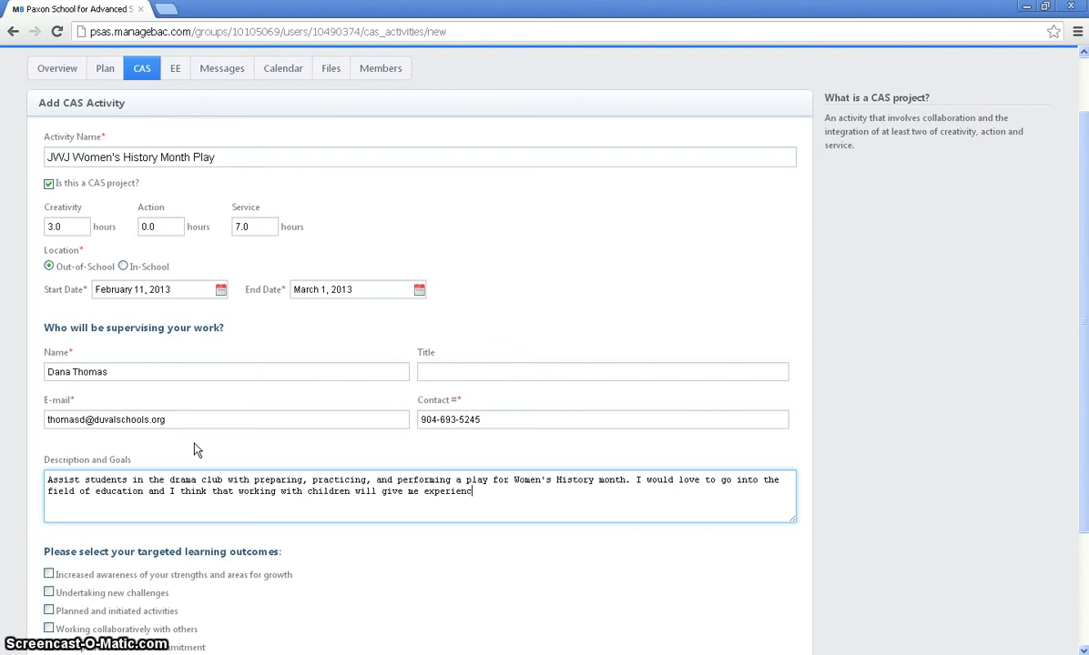
pyautogui.write('e needed before making that d')
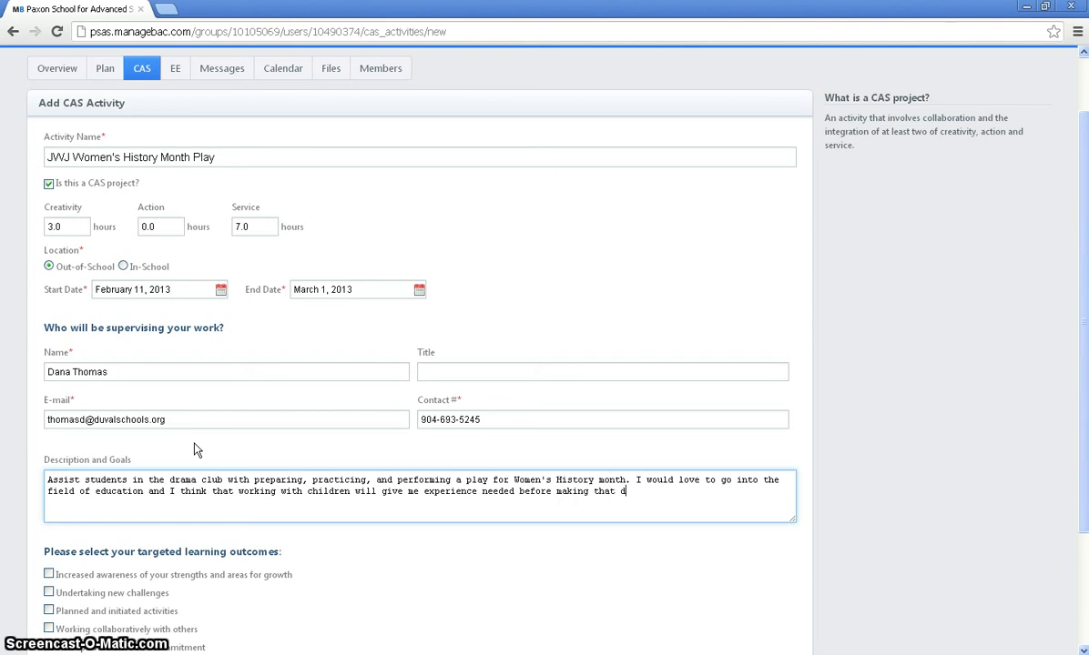
pyautogui.write('ecision.')
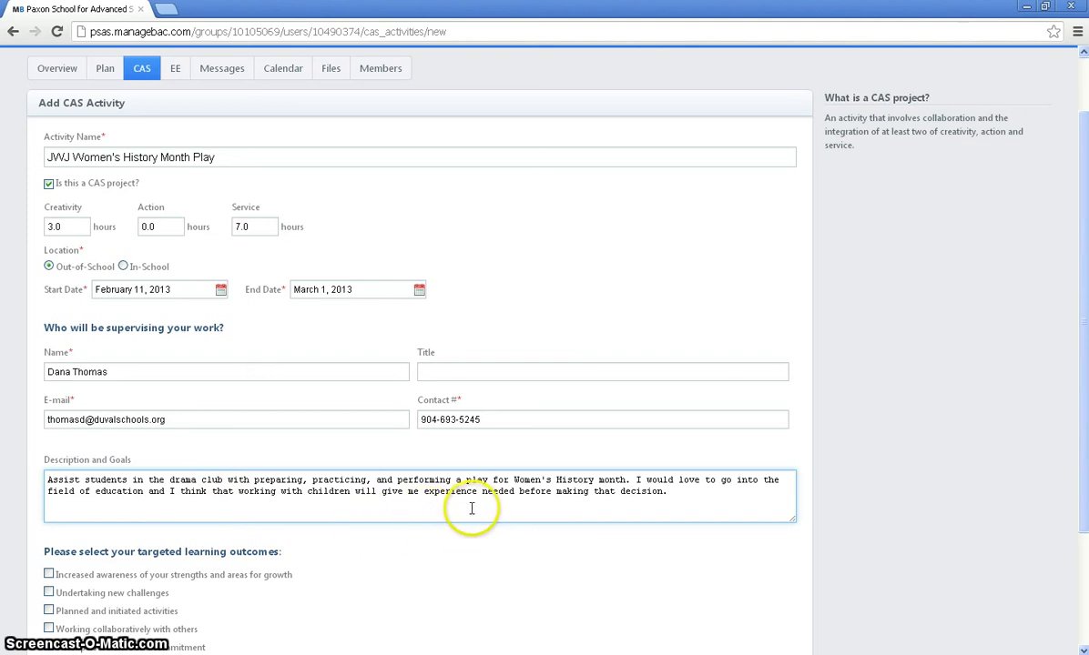
pyautogui.doubleClick(425, 492)
pyautogui.write('the experience')
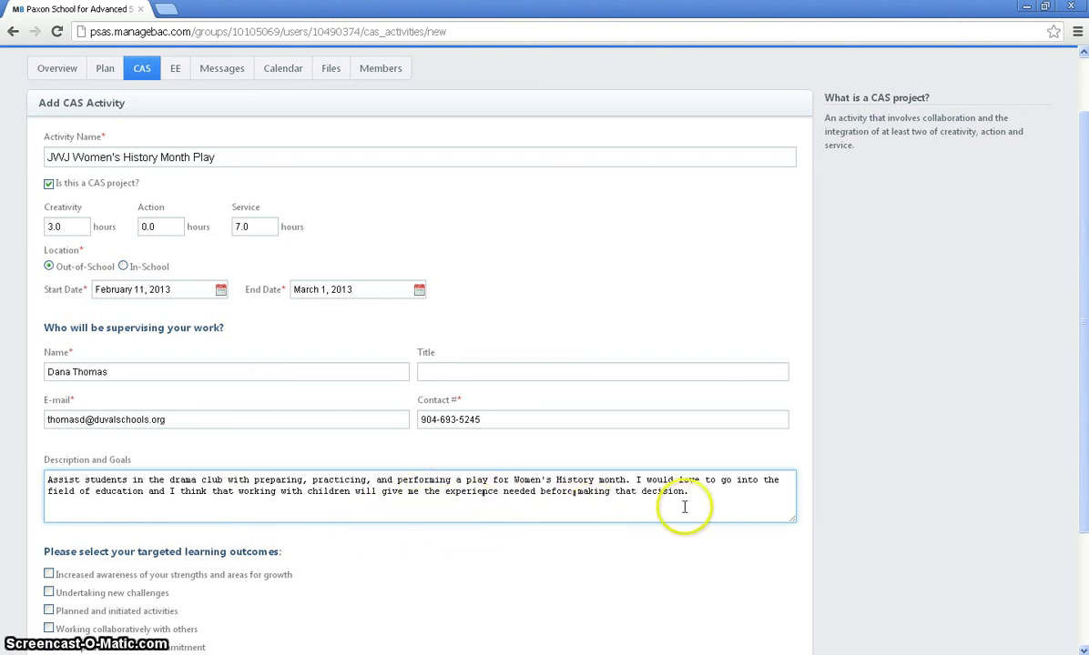
pyautogui.moveTo(1083, 359); pyautogui.dragTo(1085, 468)
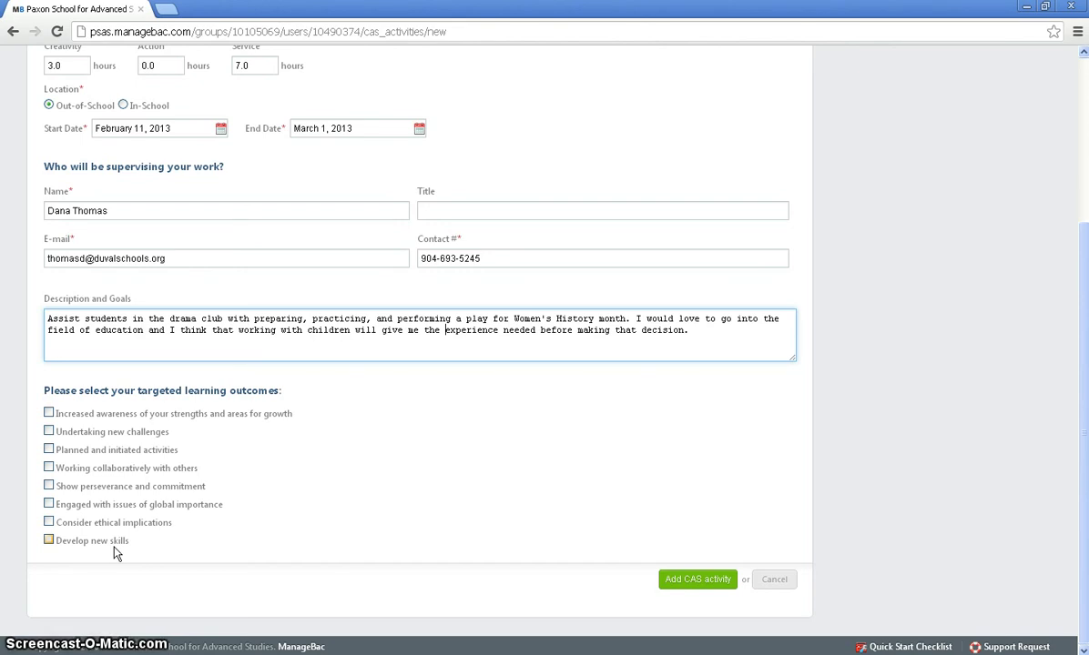
# Step: Tick the new challenges, planned and initiated activities, working collaboratively and develop new skills outcomes
pyautogui.click(48, 433)
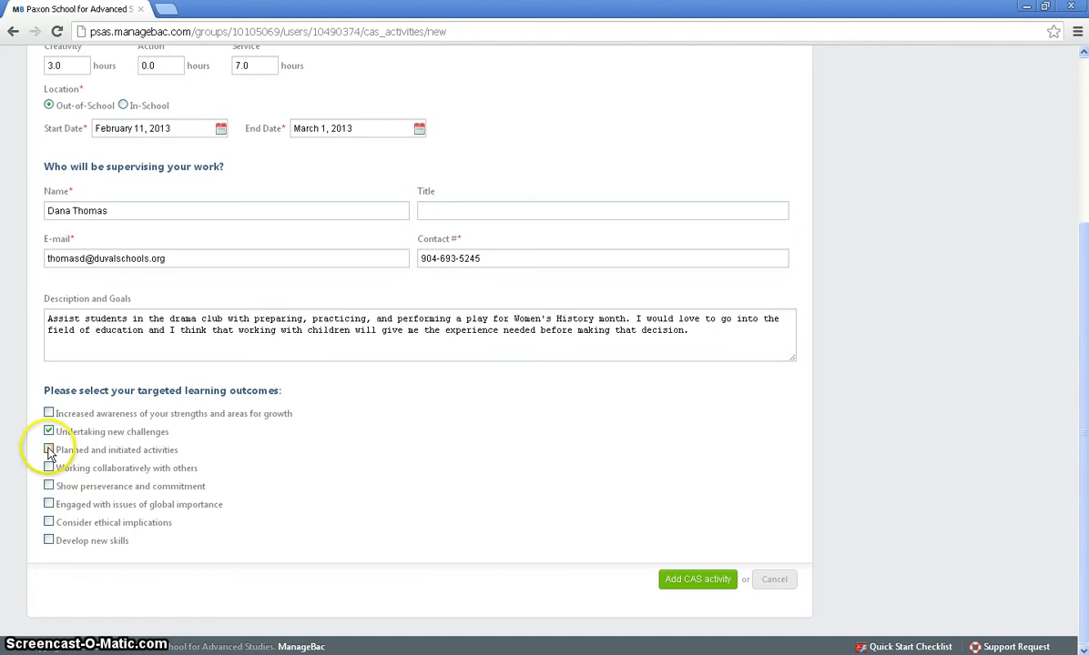
pyautogui.click(48, 450)
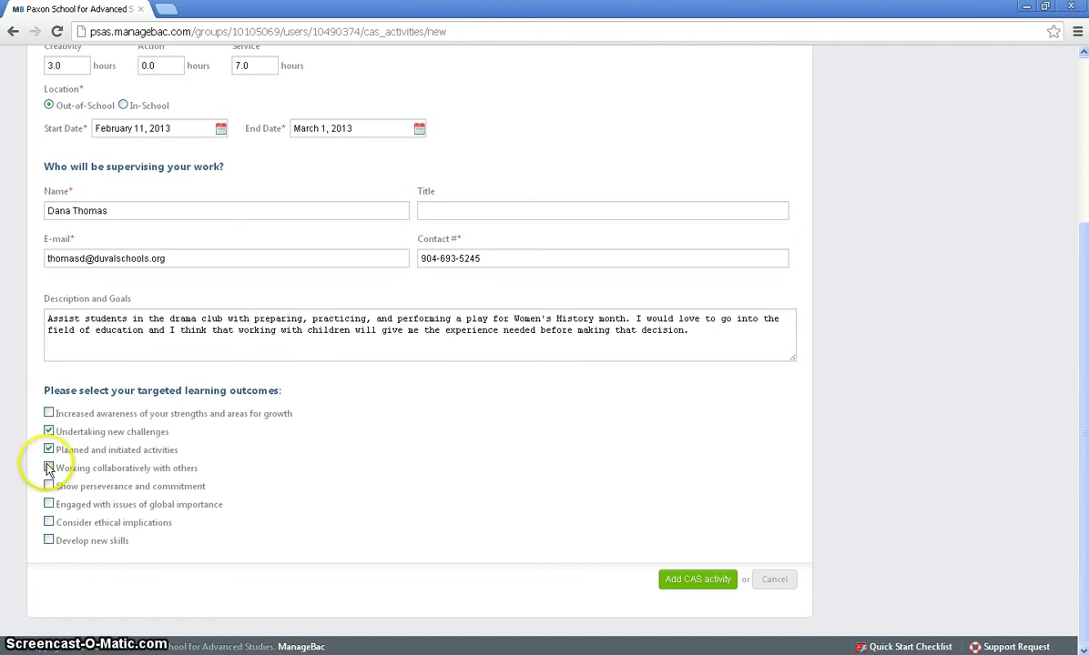
pyautogui.click(49, 468)
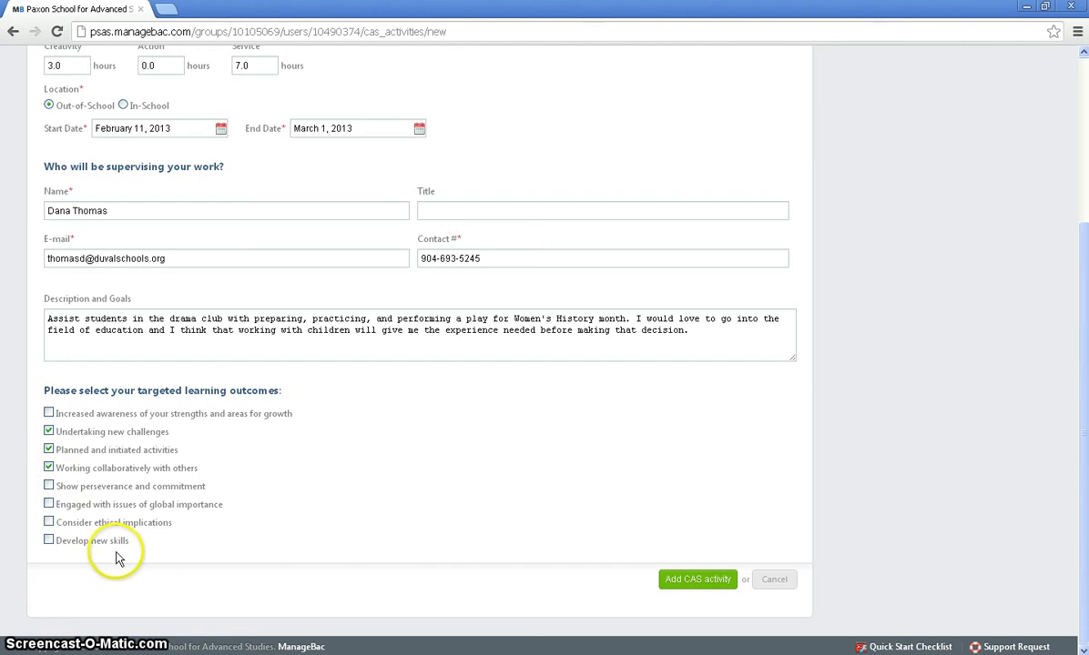
pyautogui.click(48, 541)
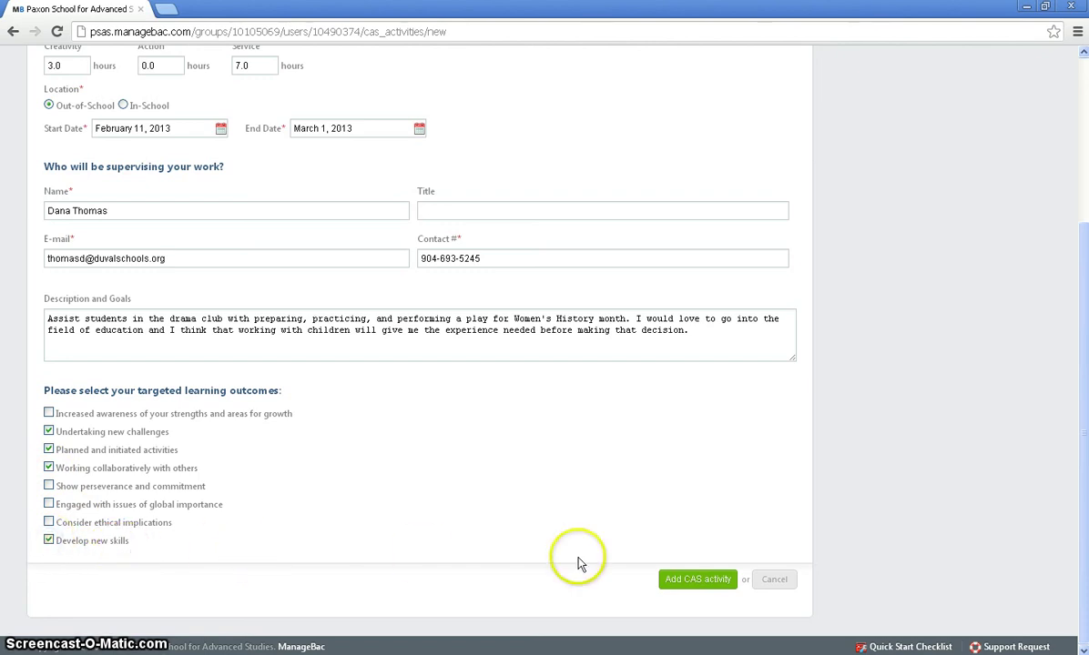
# Step: Save the new CAS activity, then reopen it for editing and save the changes again
pyautogui.click(698, 581)
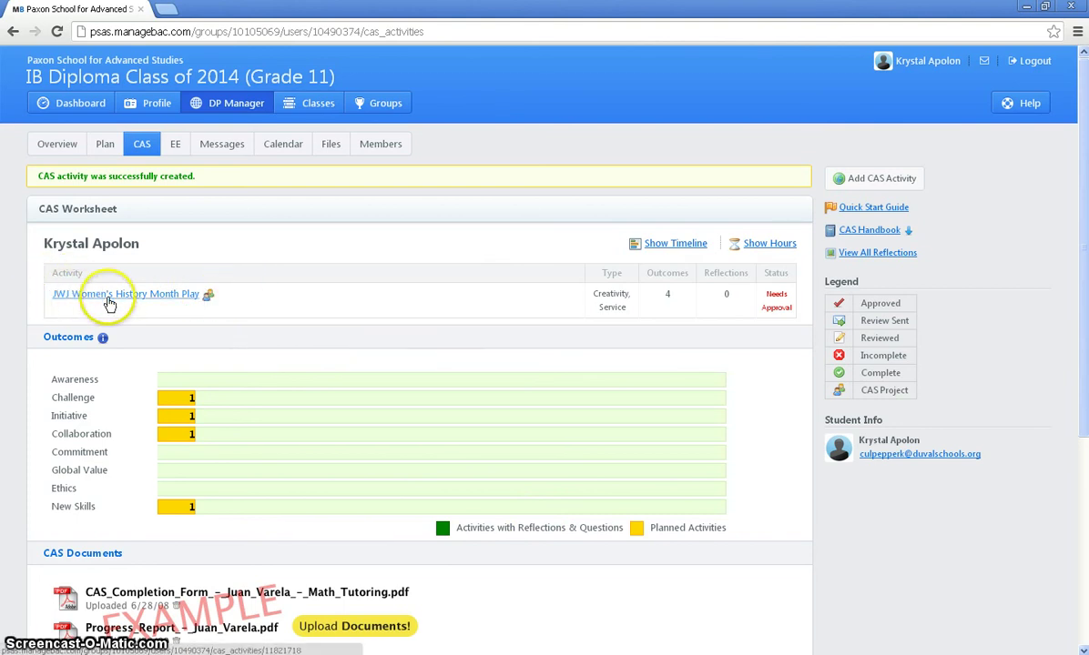
pyautogui.click(163, 296)
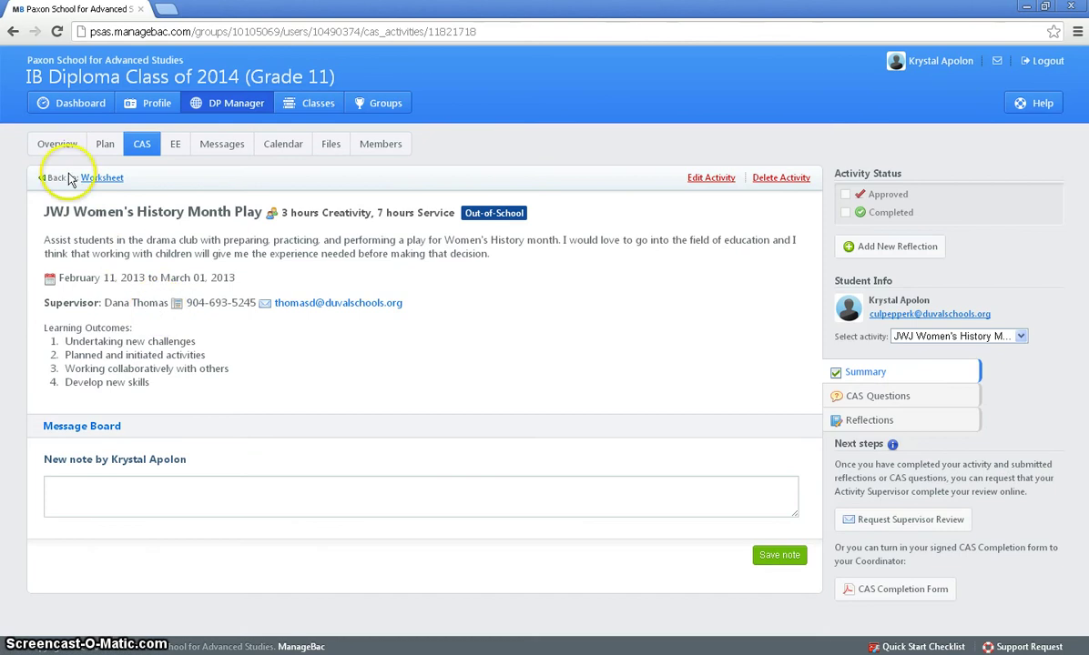
pyautogui.click(710, 180)
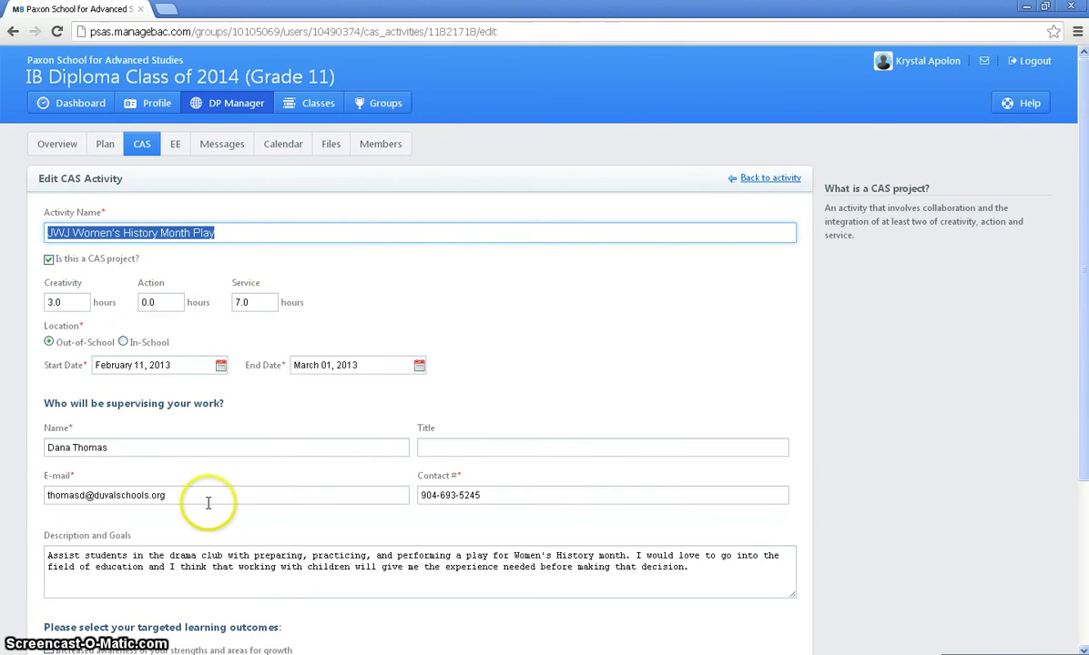
pyautogui.scroll(-5, 418, 505)
pyautogui.click(715, 580)
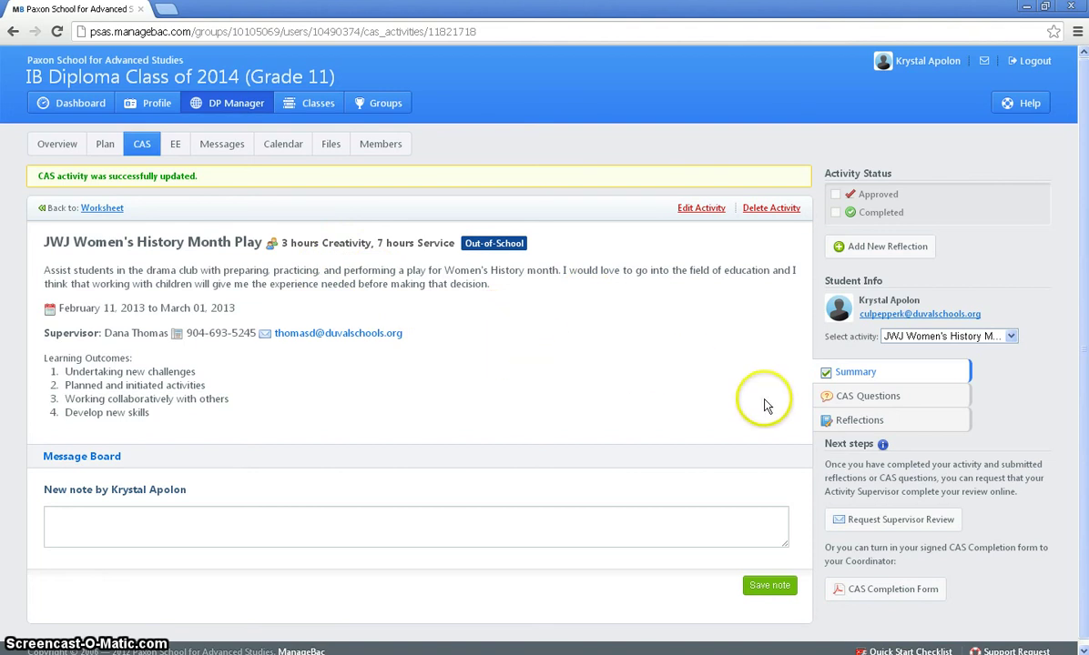
# Step: Bring up the Add Reflection journal form for JWJ Women's History Month Play
pyautogui.click(861, 421)
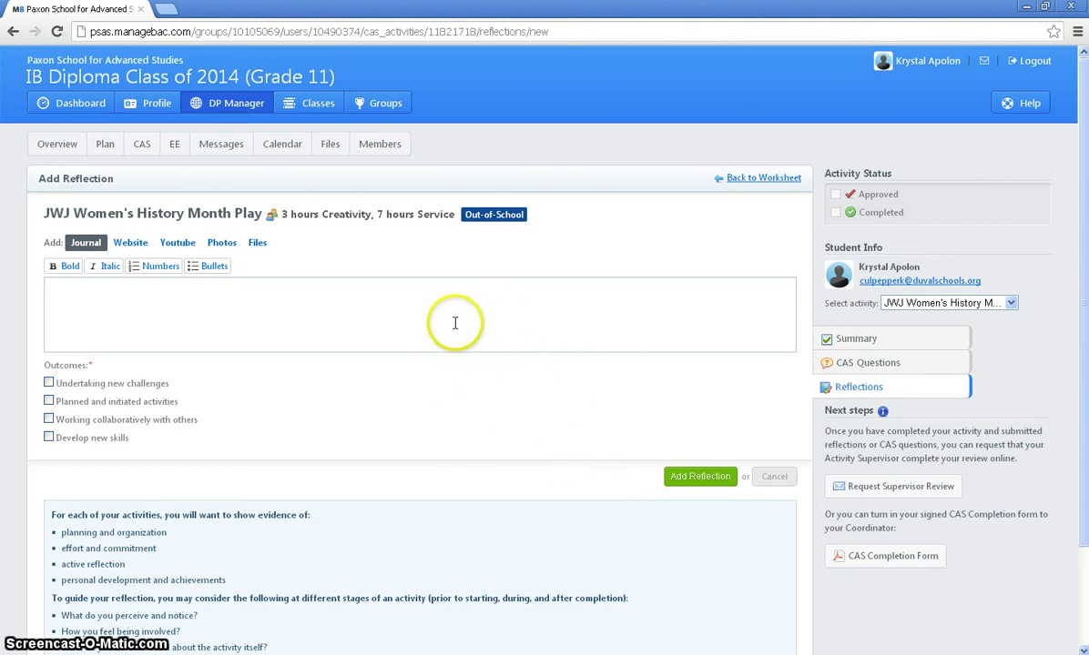
pyautogui.scroll(-1, 591, 399)
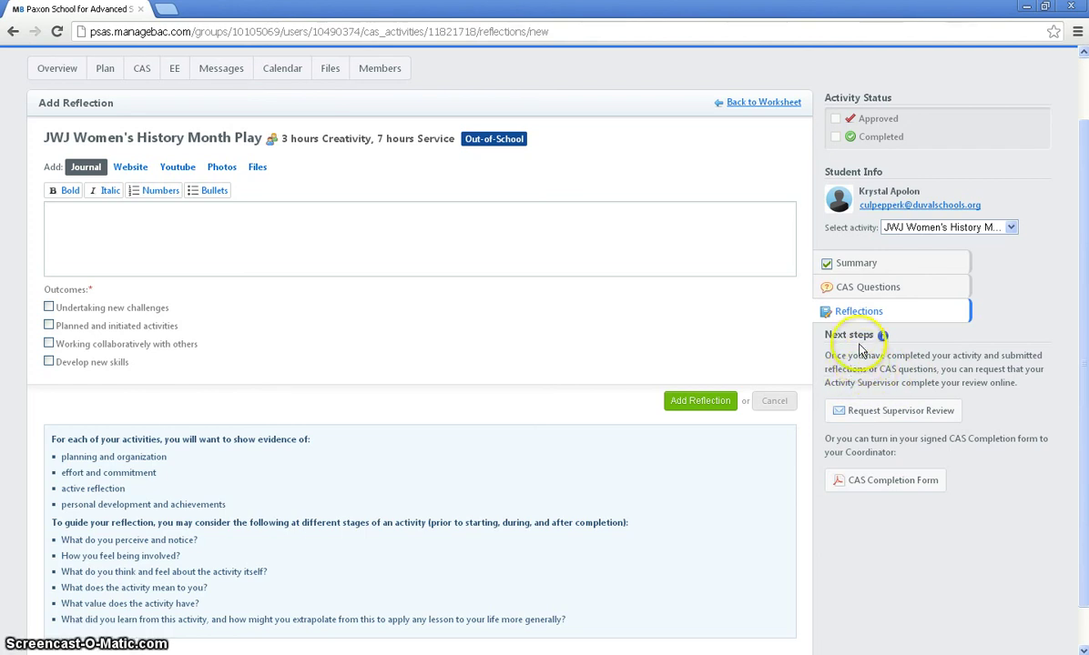
# Step: Switch to the activity's CAS Questions form and look over the unanswered reflection questions
pyautogui.click(856, 292)
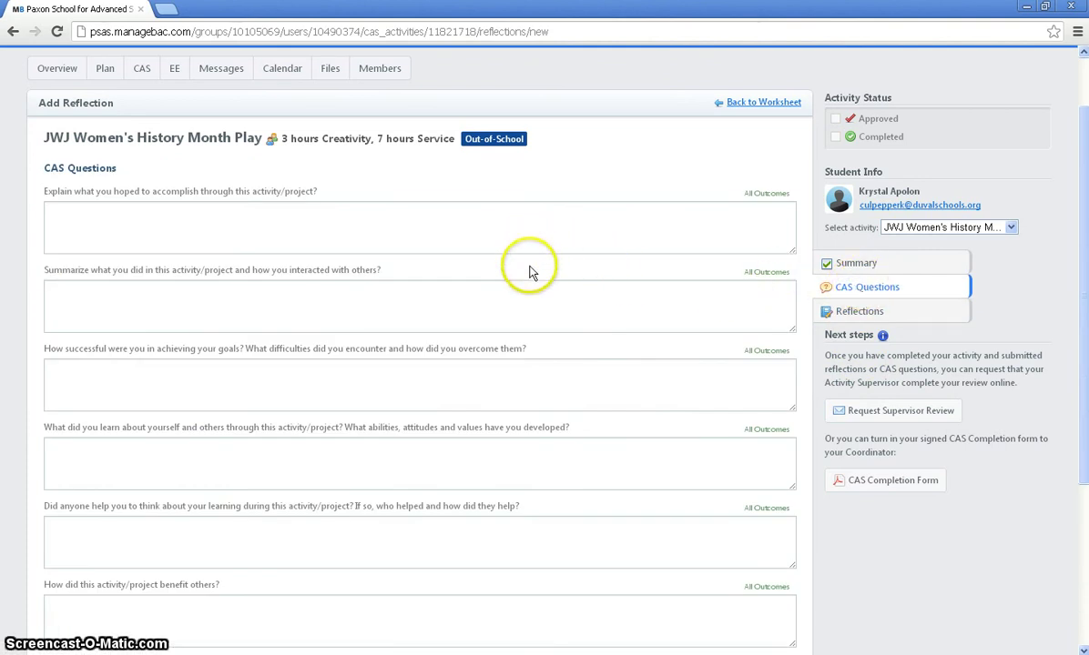
pyautogui.scroll(-3, 529, 313)
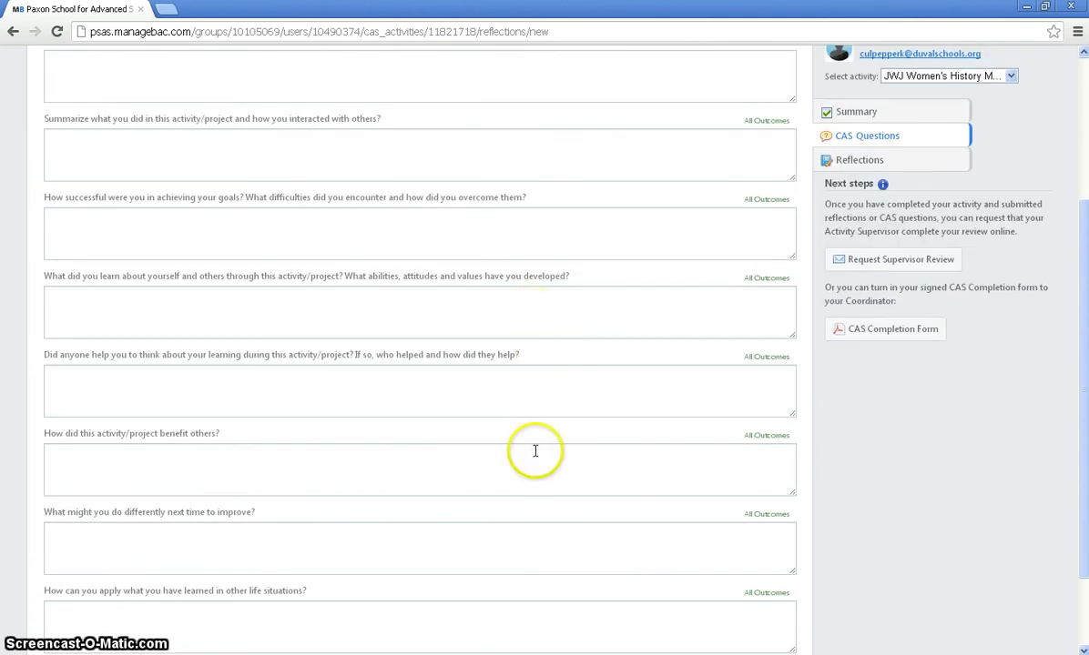
pyautogui.scroll(-2, 536, 450)
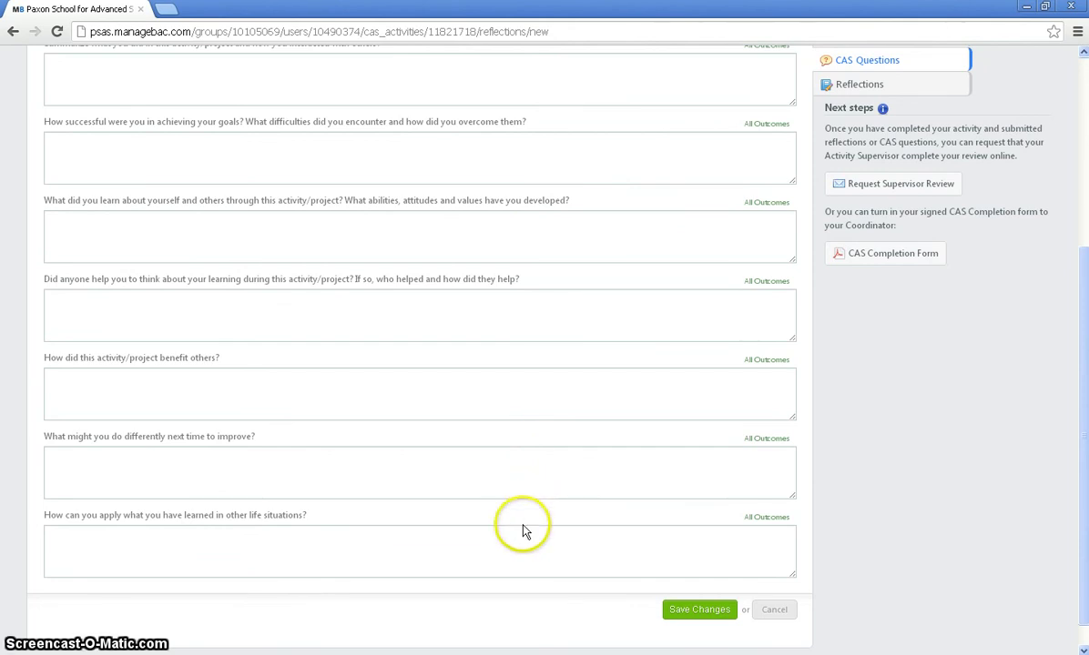
pyautogui.scroll(3, 522, 528)
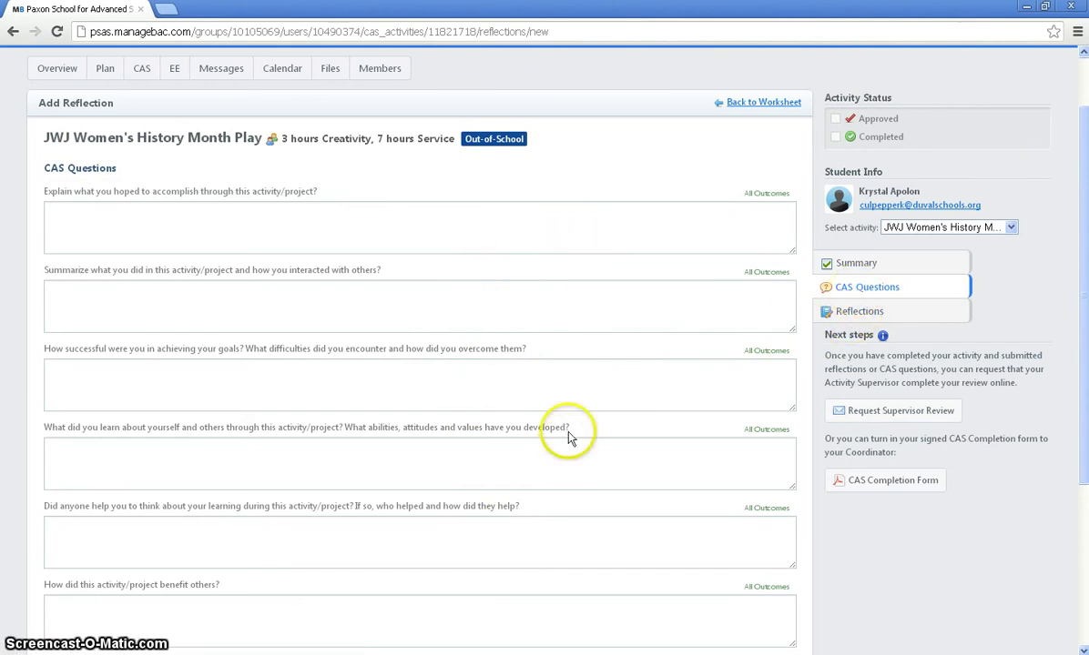
# Step: Return via the play's Summary to the CAS Worksheet, showing 4 outcomes and Needs Approval
pyautogui.click(857, 265)
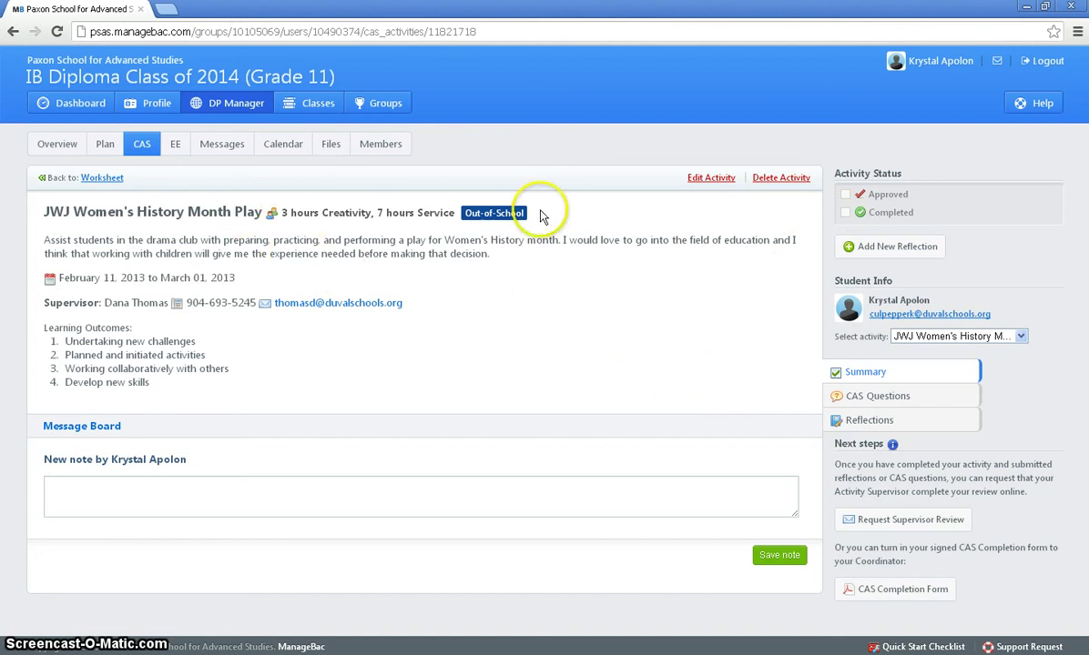
pyautogui.click(102, 178)
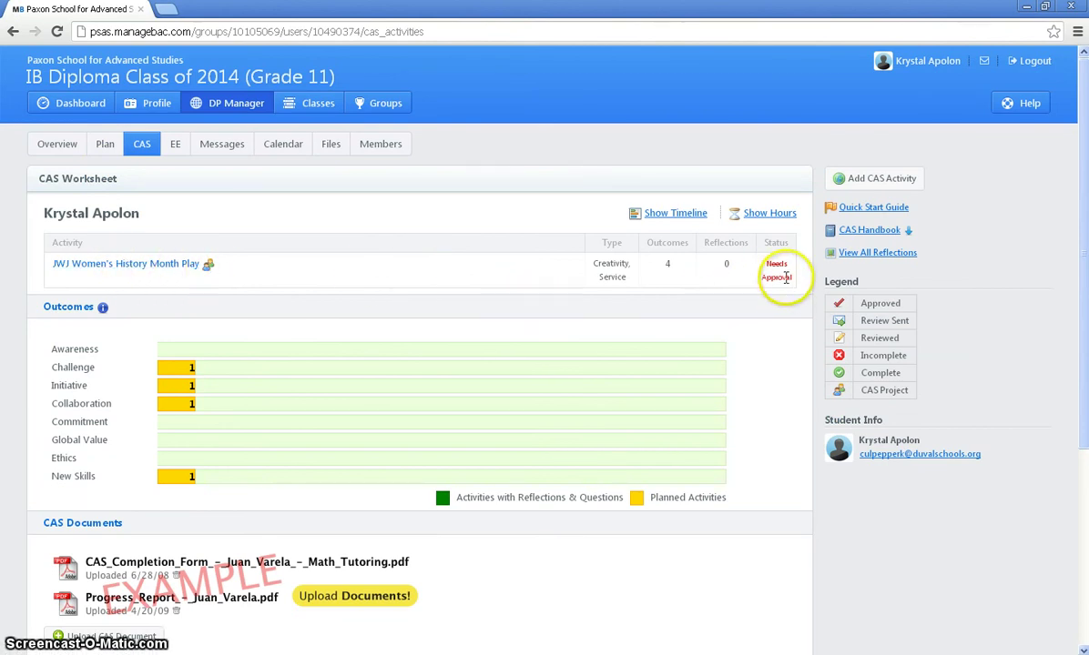
pyautogui.click(187, 264)
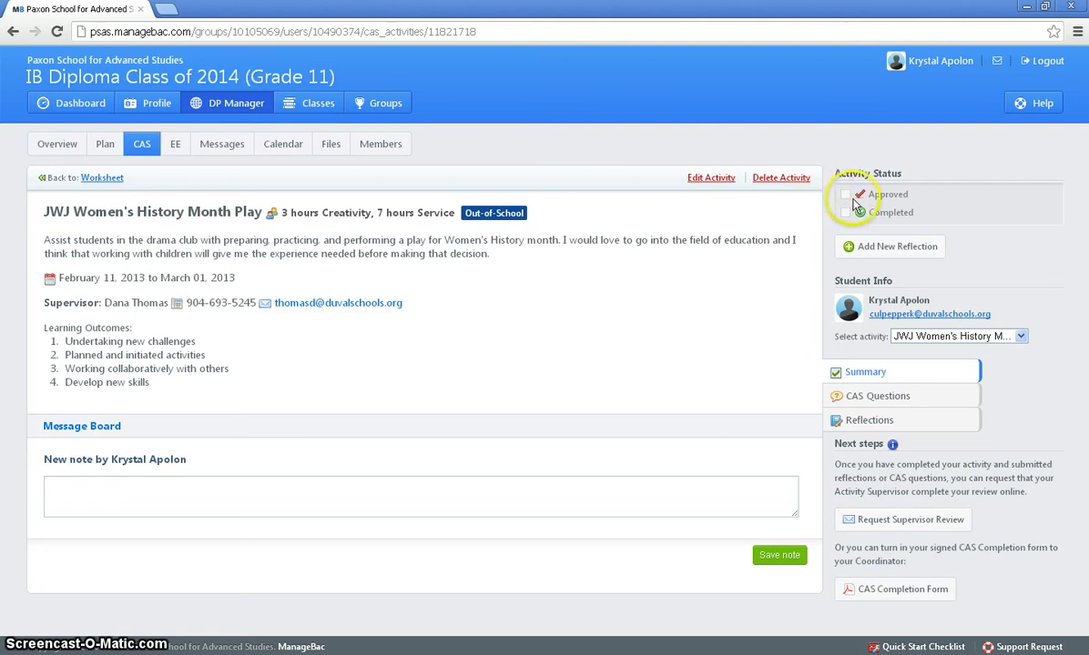
pyautogui.click(106, 181)
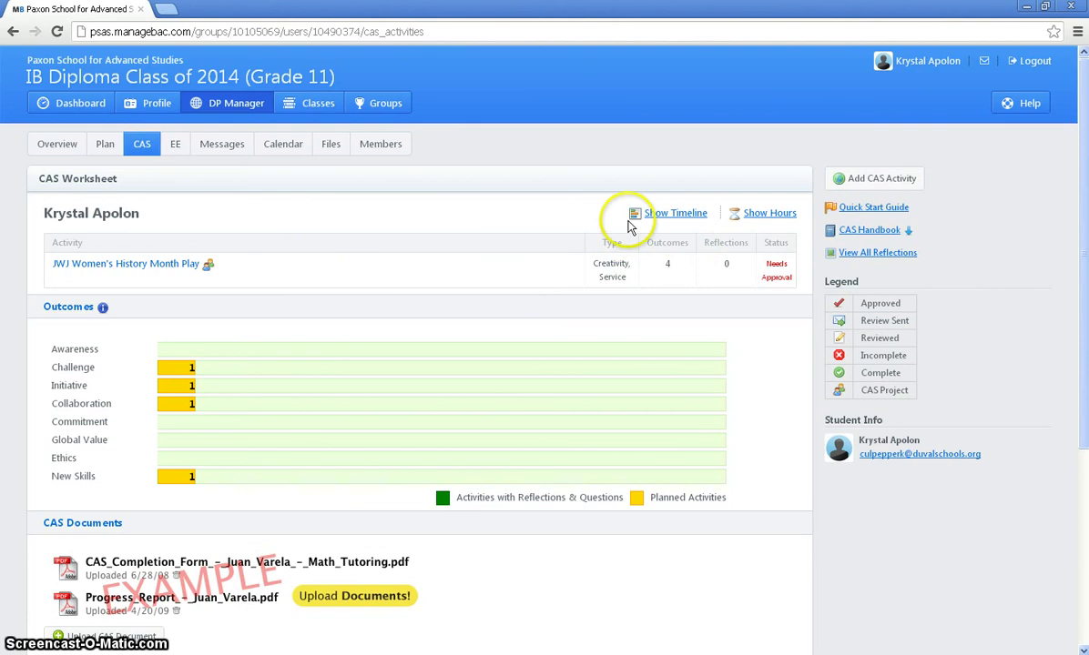
pyautogui.click(686, 214)
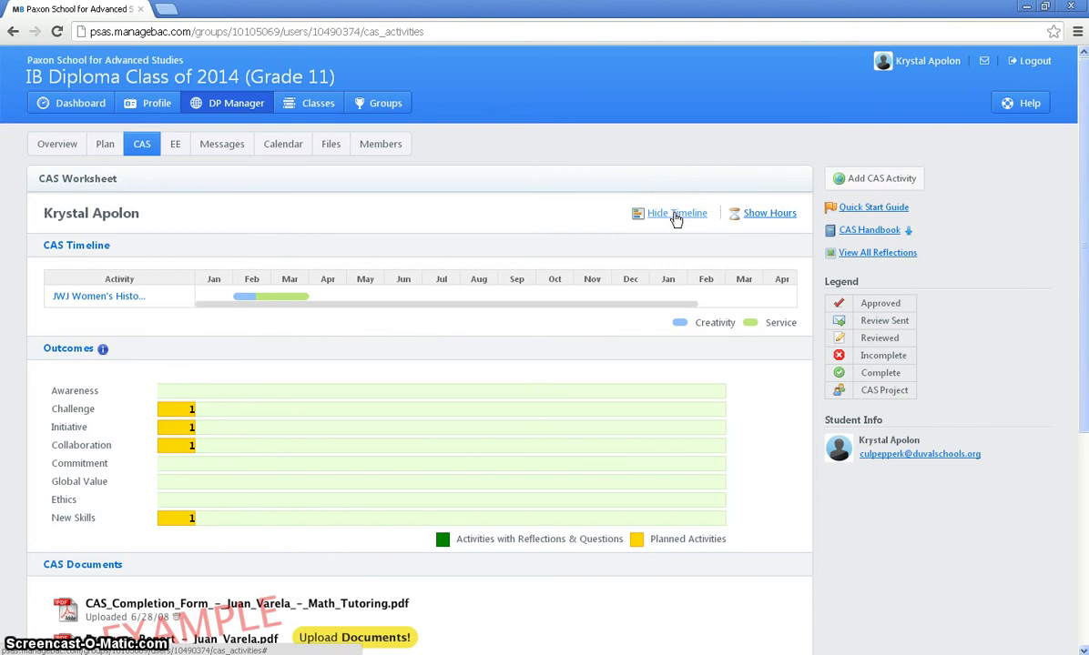
pyautogui.click(754, 216)
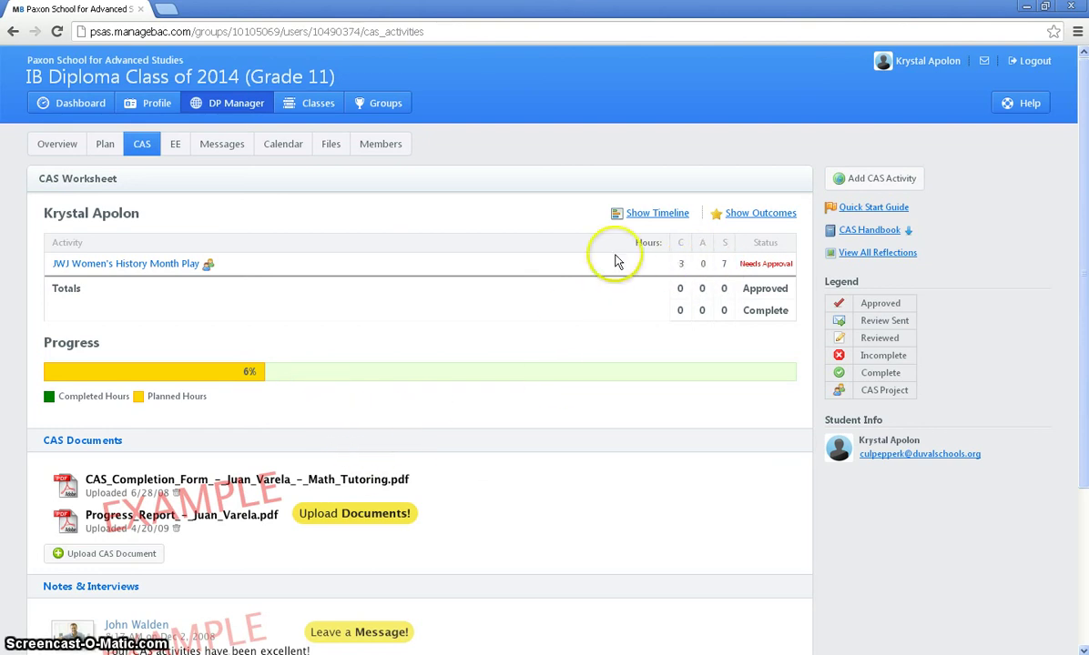
pyautogui.click(642, 215)
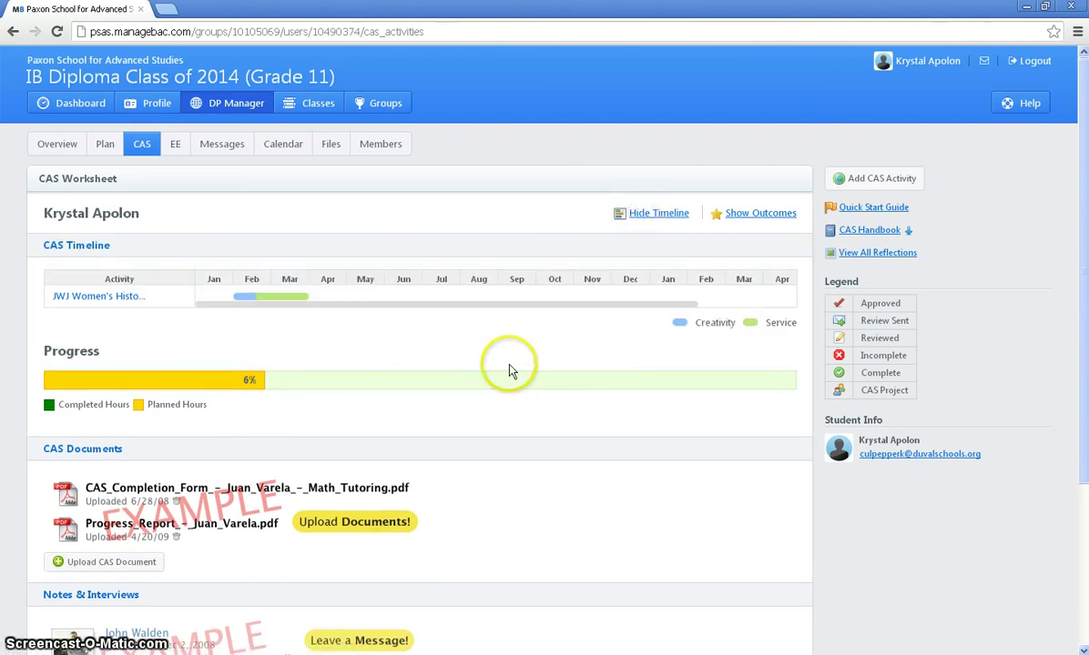
pyautogui.click(642, 214)
pyautogui.click(747, 214)
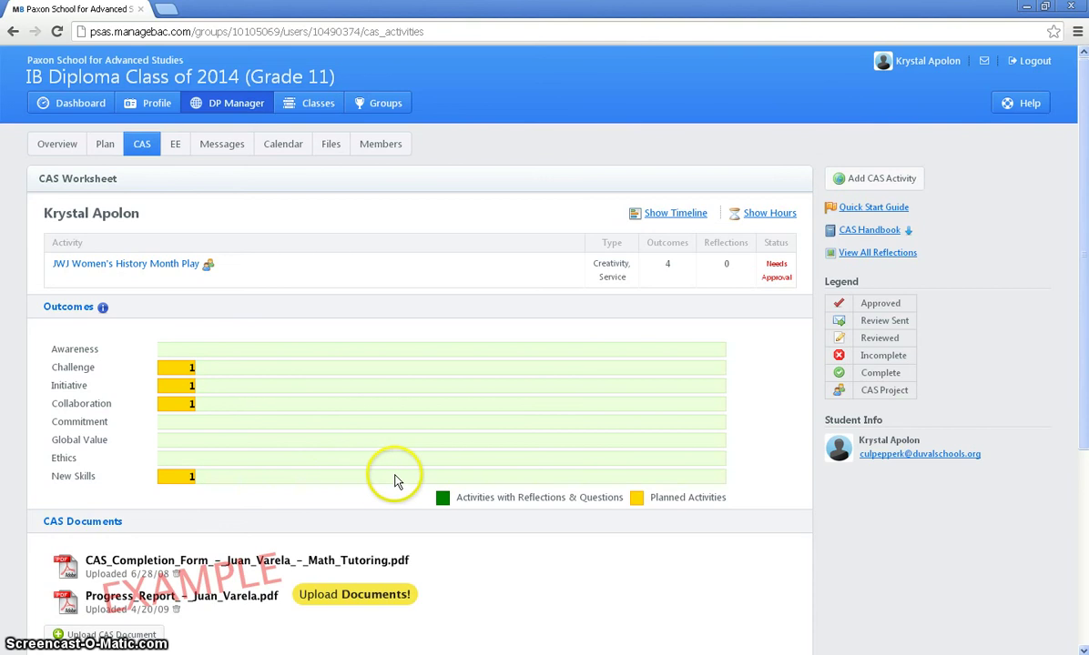
pyautogui.scroll(-3, 437, 492)
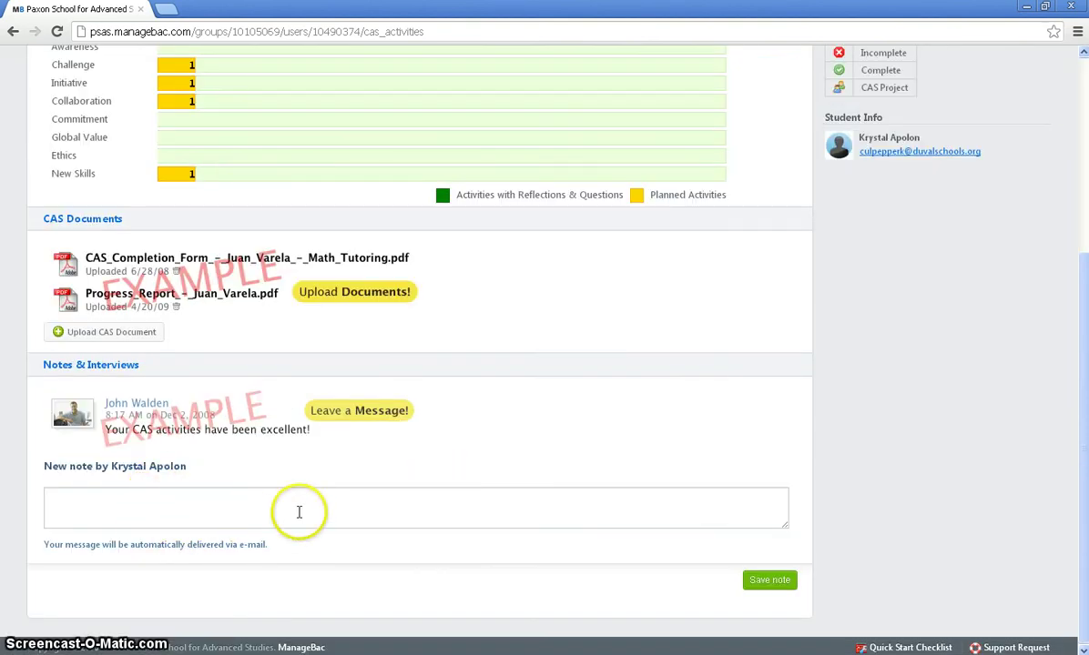
pyautogui.scroll(1, 435, 455)
pyautogui.scroll(3, 438, 478)
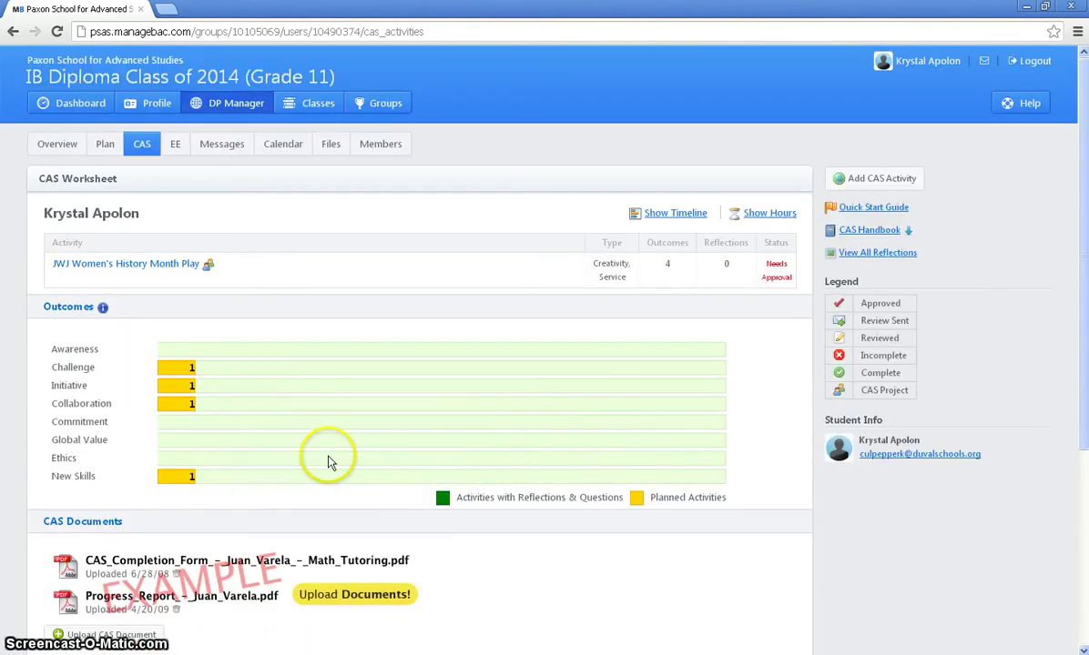